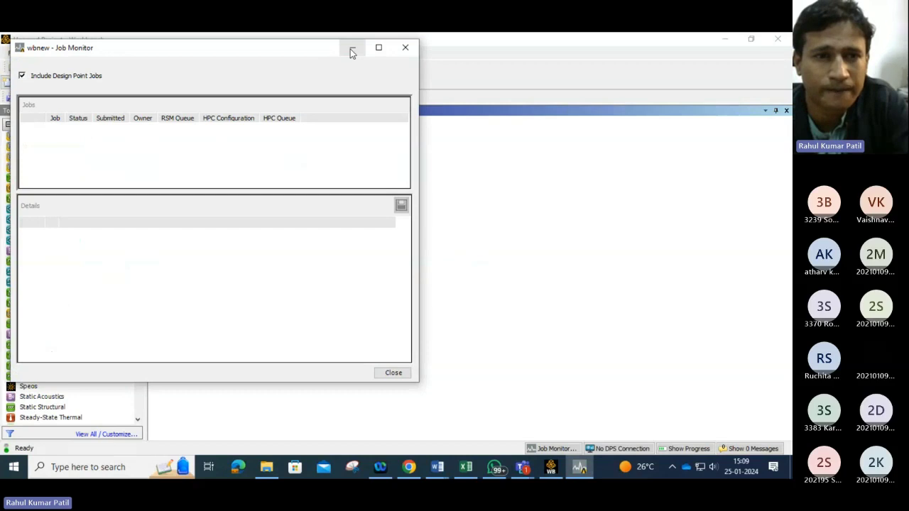
Step: Add a Static Structural analysis system to the project schematic
click(351, 48)
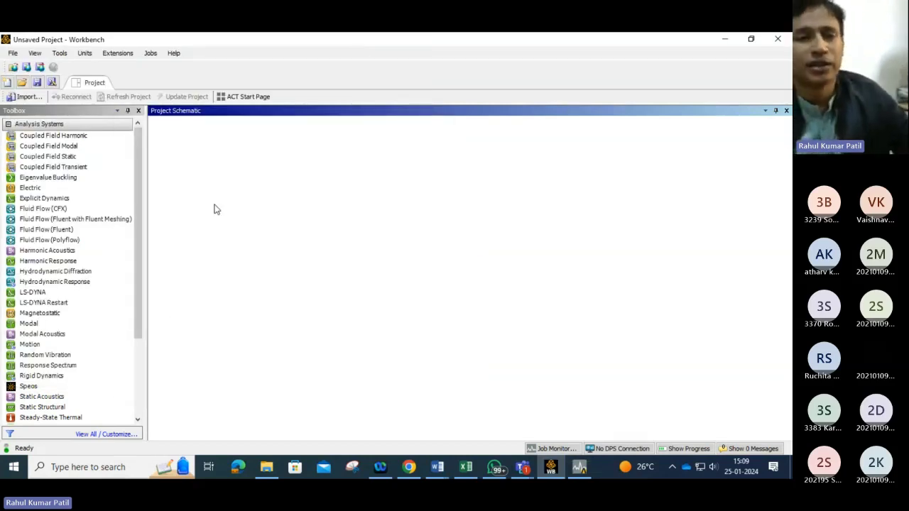
drag(140, 297, 154, 256)
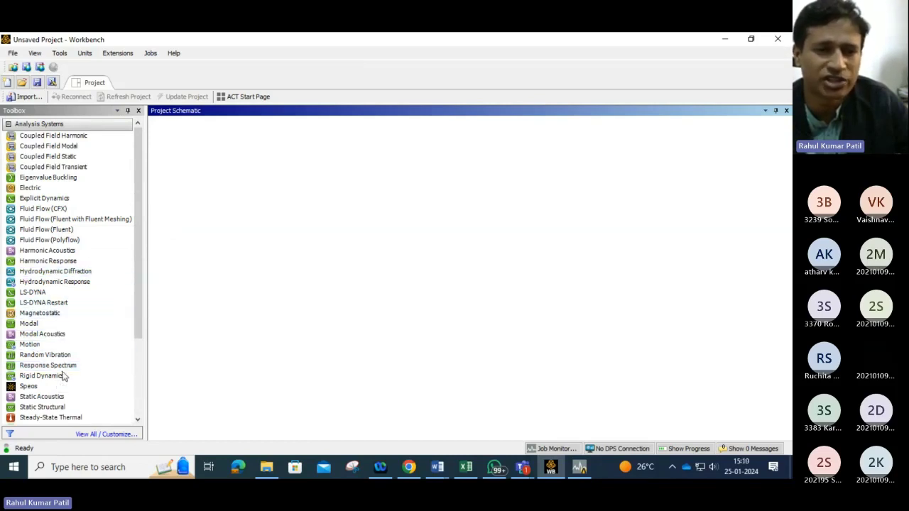
scroll(64, 375, down, 1)
drag(45, 379, 200, 173)
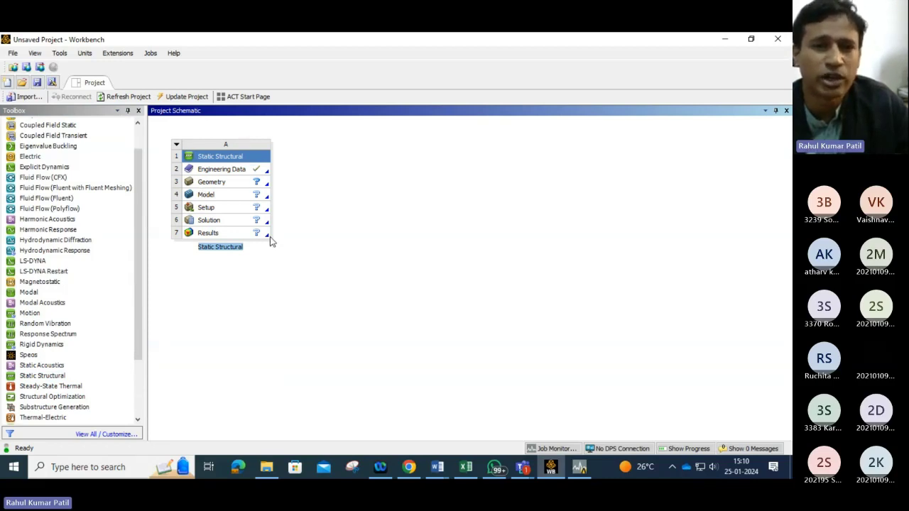
Step: Open the Engineering Data of the Static Structural system and collapse the Plasticity toolbox category
click(268, 174)
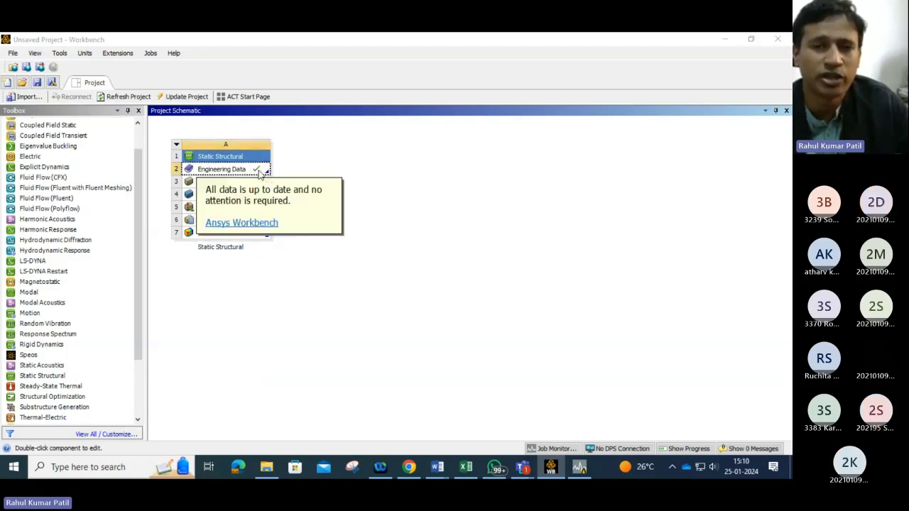
double_click(260, 175)
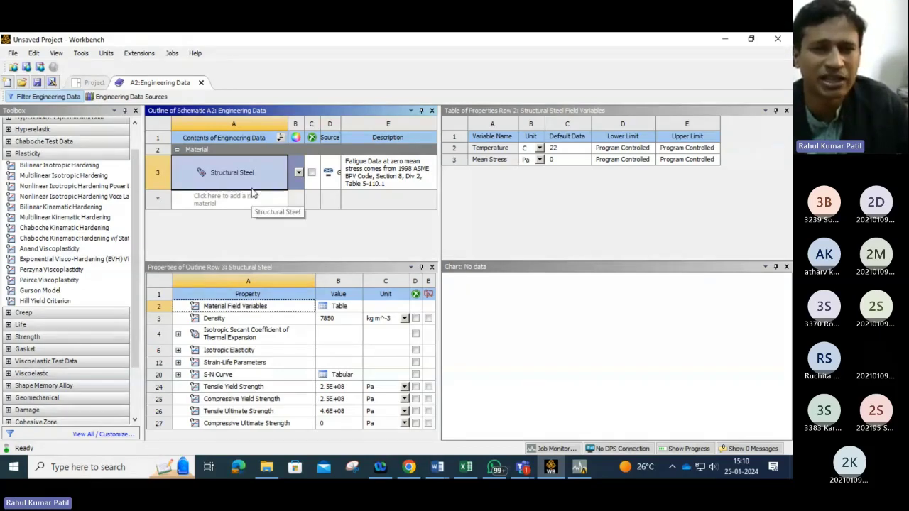
click(8, 157)
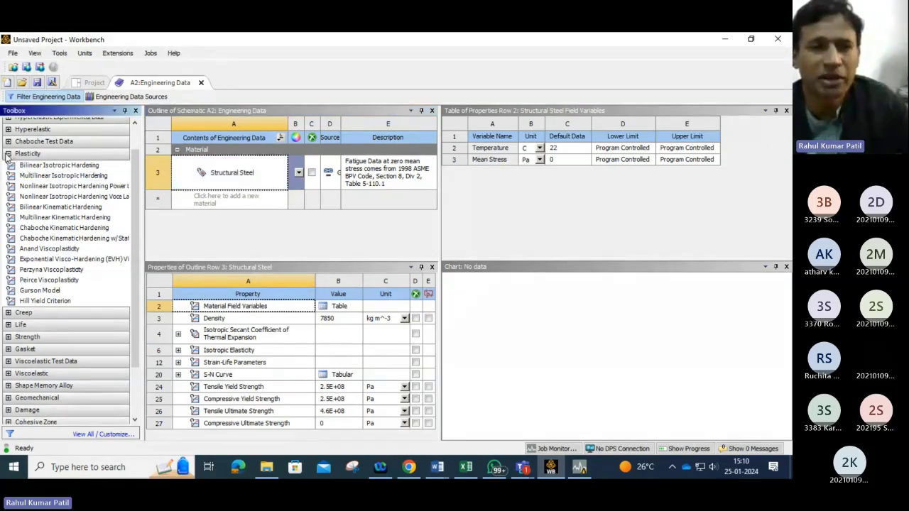
click(8, 154)
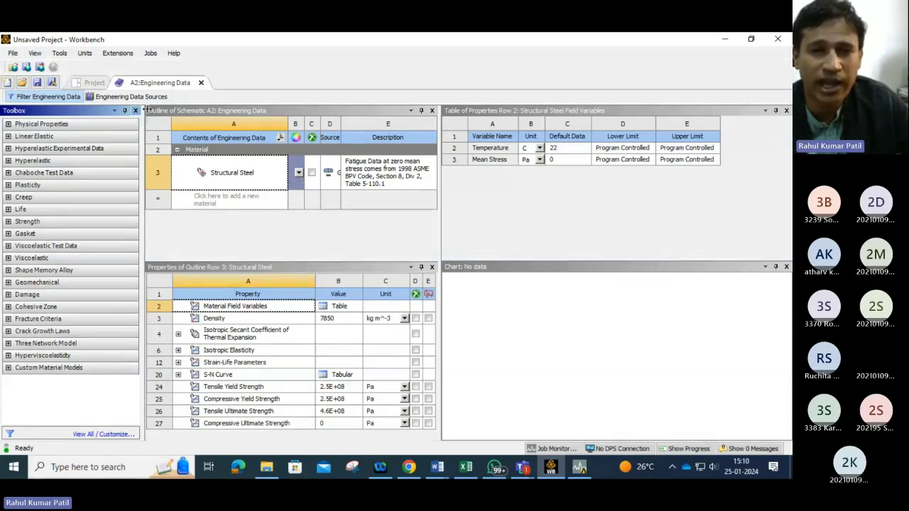
click(54, 97)
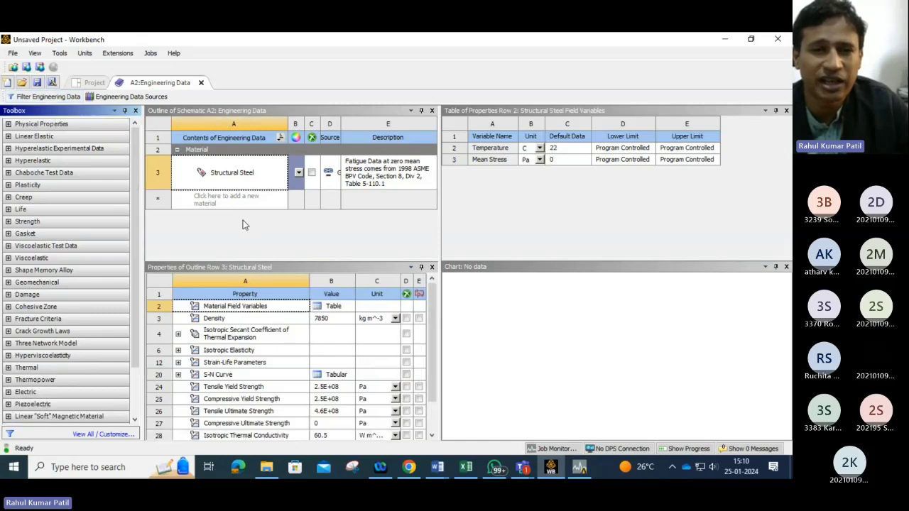
Step: Open the Engineering Data Sources view for the system's engineering data
click(91, 83)
click(162, 83)
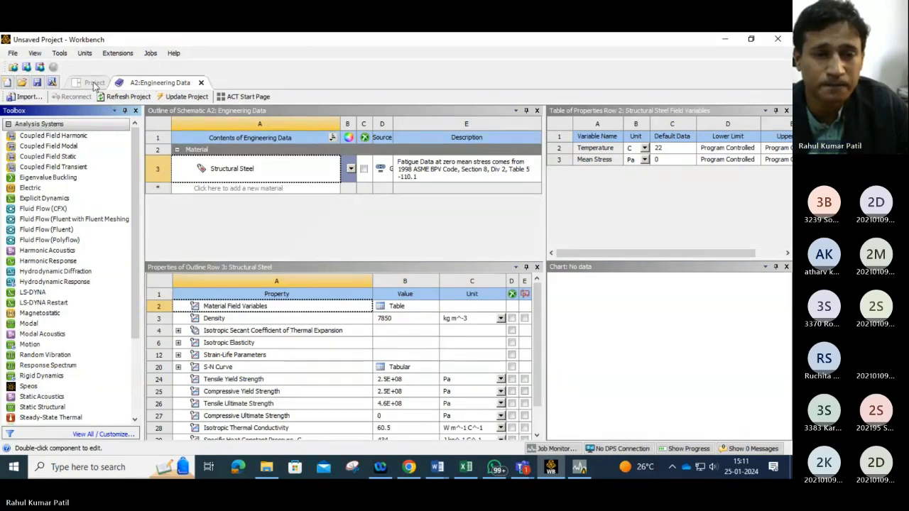
click(159, 84)
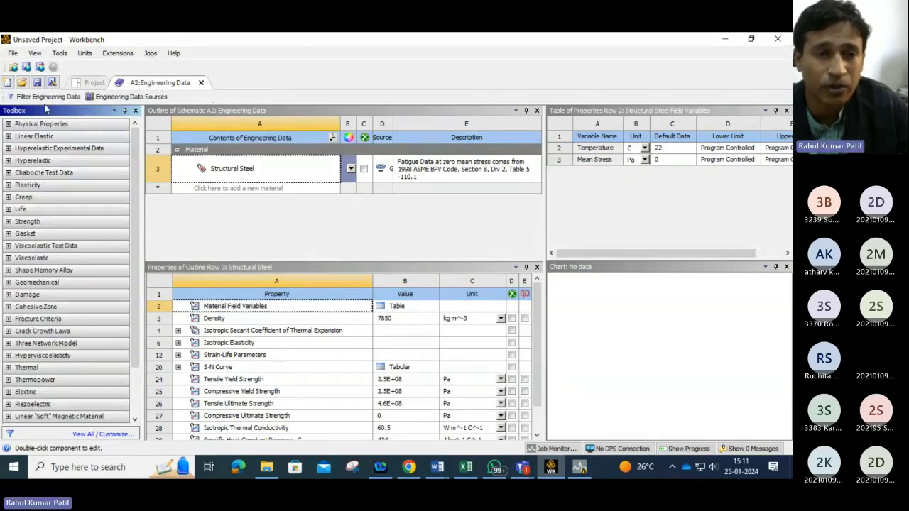
click(131, 97)
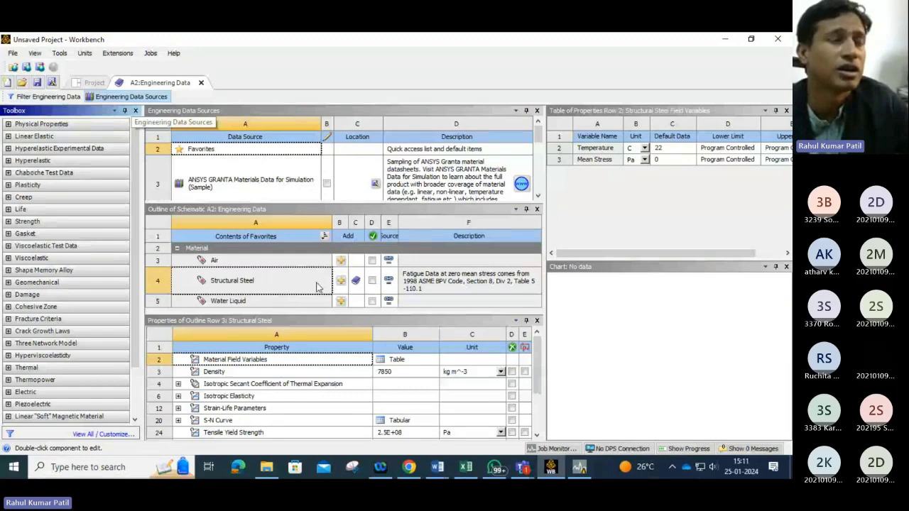
Step: Switch to the Teams meeting window and admit all participants waiting in the lobby
mouse_move(522, 466)
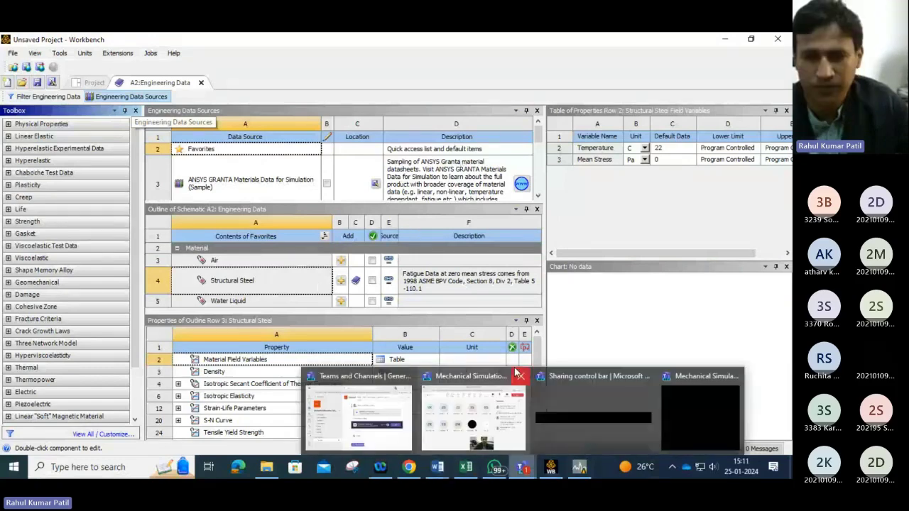
click(560, 423)
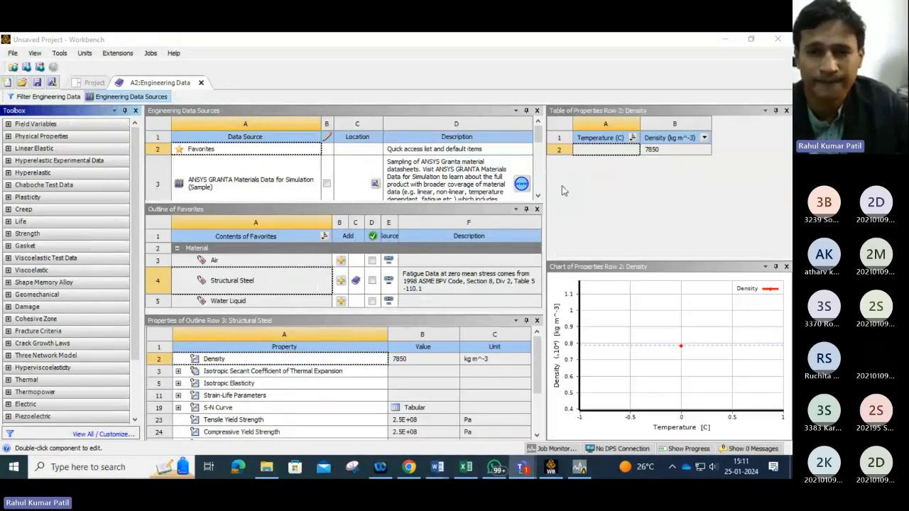
mouse_move(523, 466)
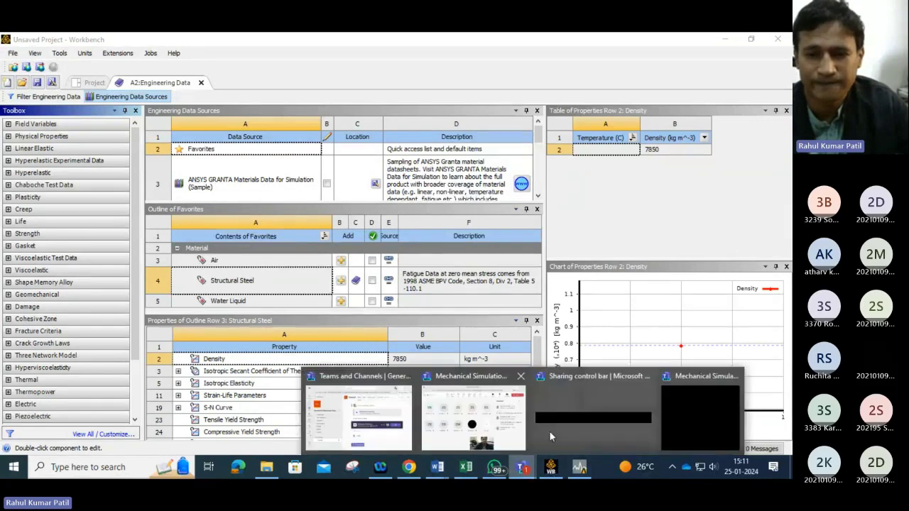
click(549, 432)
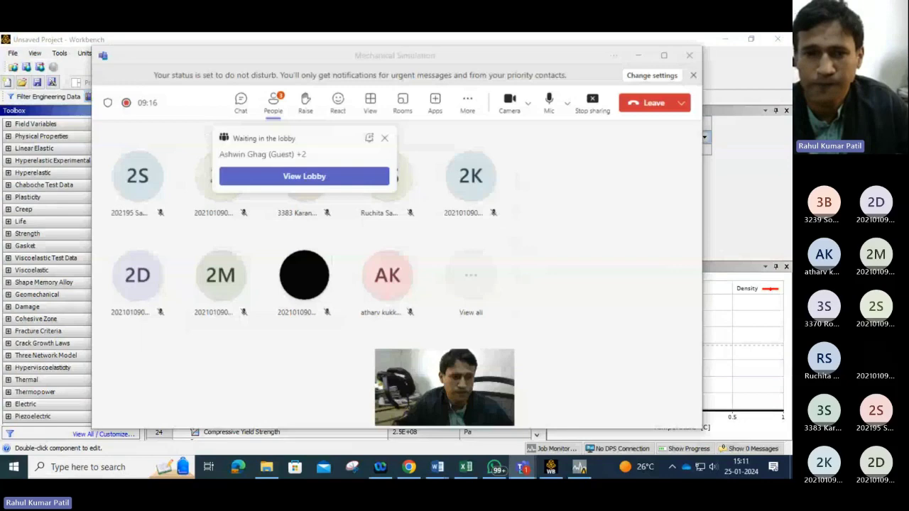
click(355, 176)
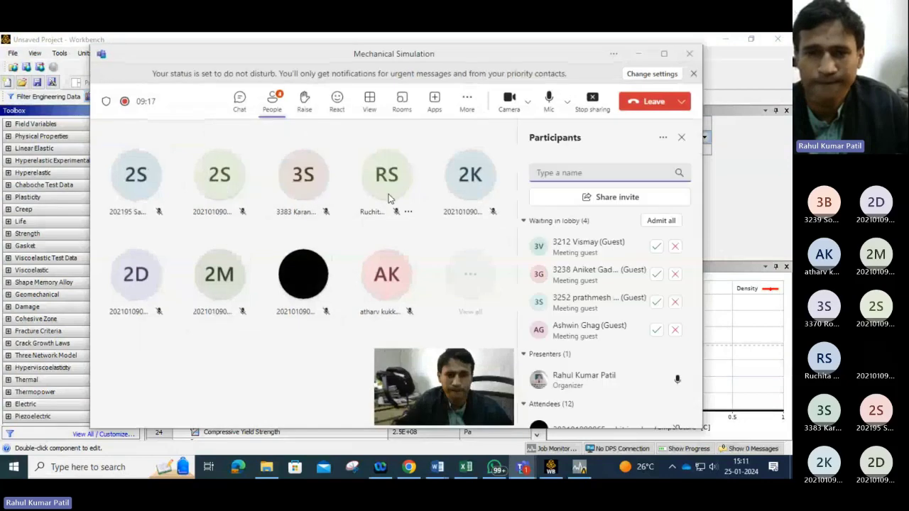
click(272, 101)
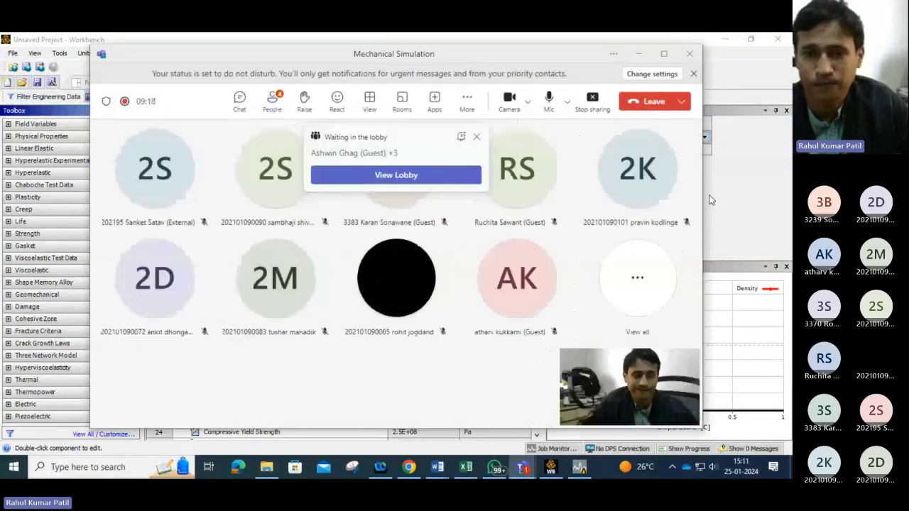
click(392, 174)
click(662, 221)
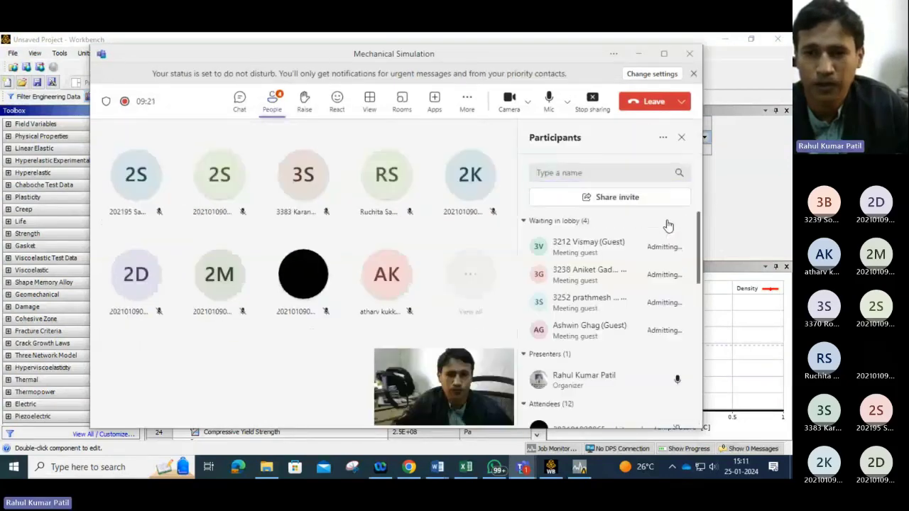
click(639, 56)
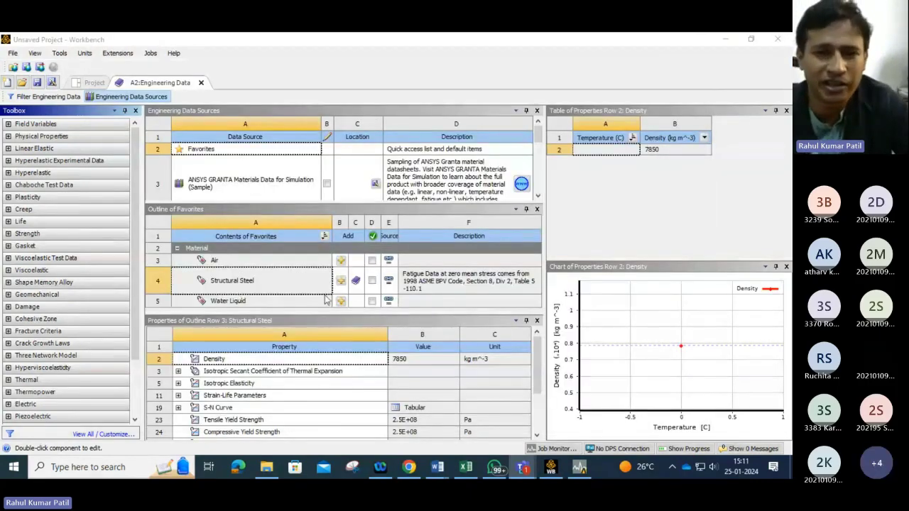
Step: Open the ANSYS GRANTA Materials Data for Simulation (Sample) library and browse through its material list
click(220, 181)
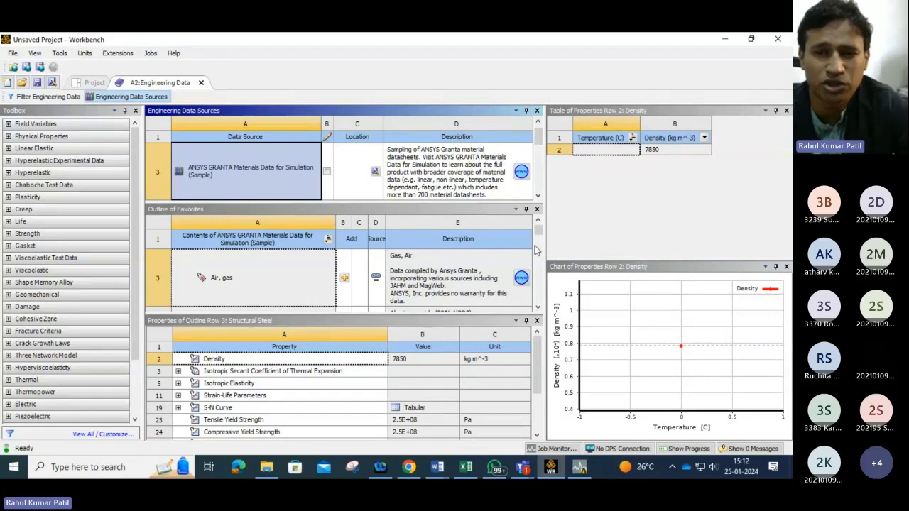
click(539, 307)
click(539, 307)
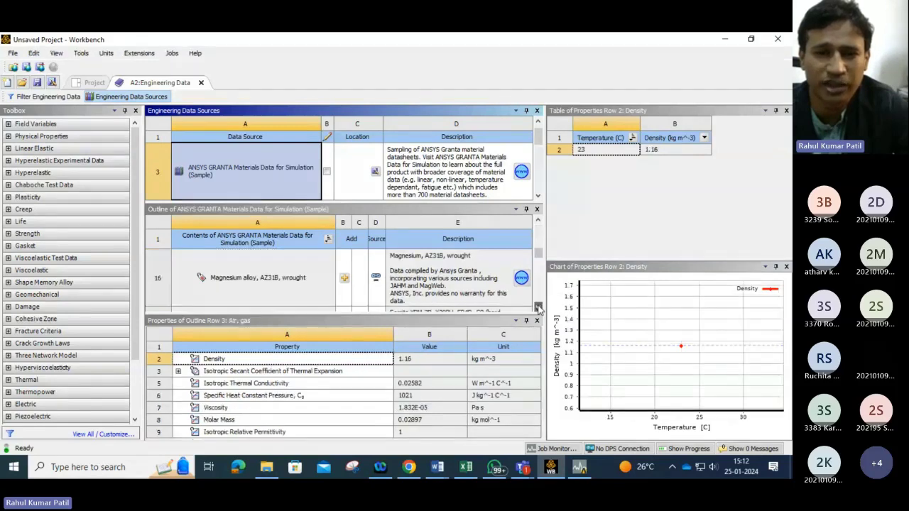
click(538, 307)
click(539, 307)
click(538, 306)
click(539, 307)
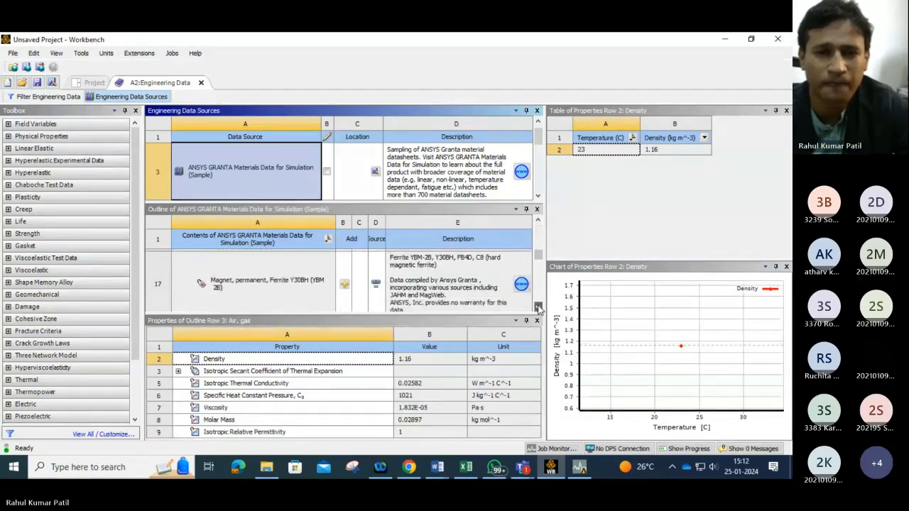
click(538, 307)
click(538, 306)
click(539, 307)
click(538, 306)
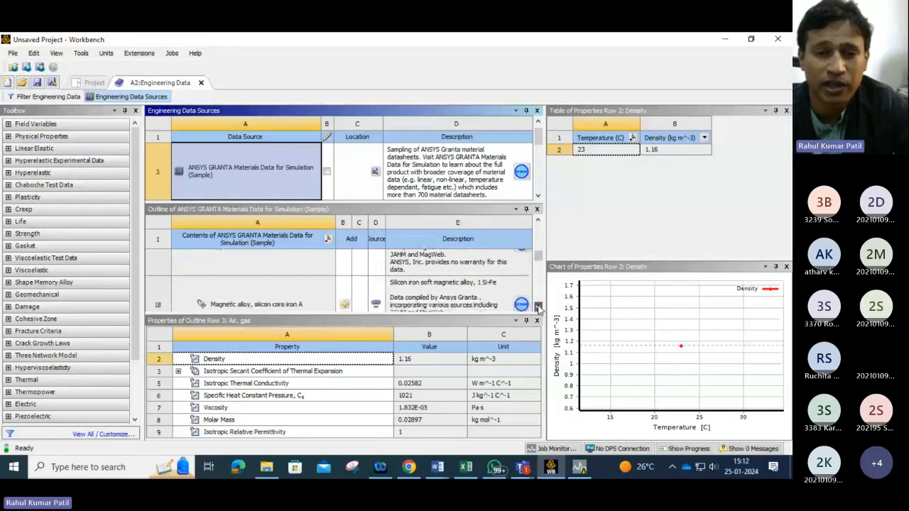
click(538, 307)
click(538, 307)
click(538, 307)
click(538, 307)
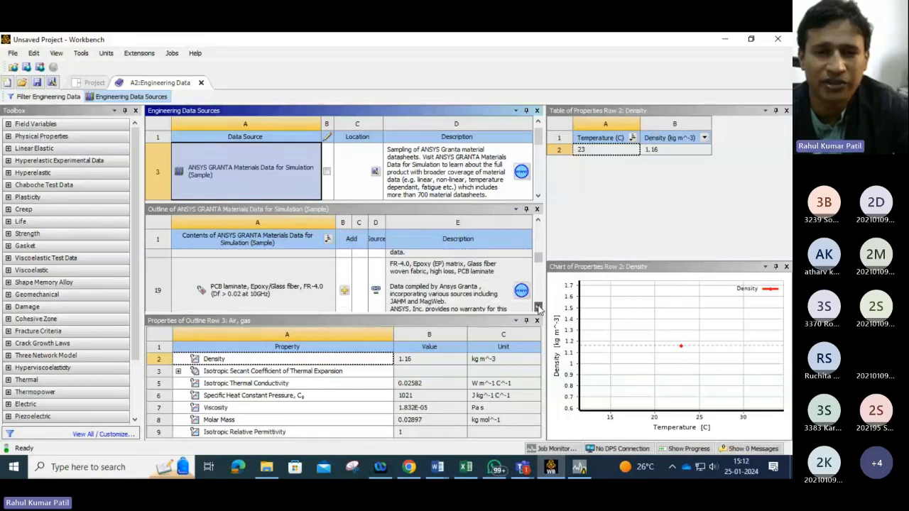
click(538, 307)
click(539, 307)
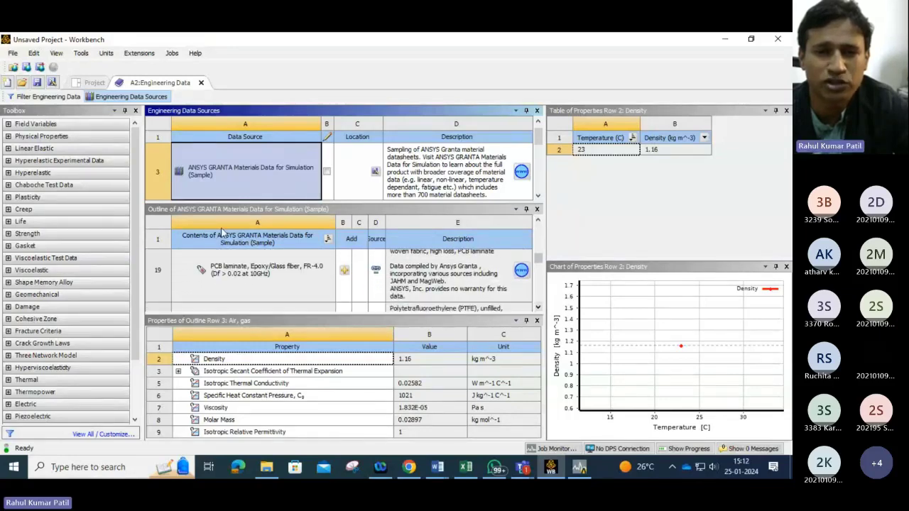
click(538, 308)
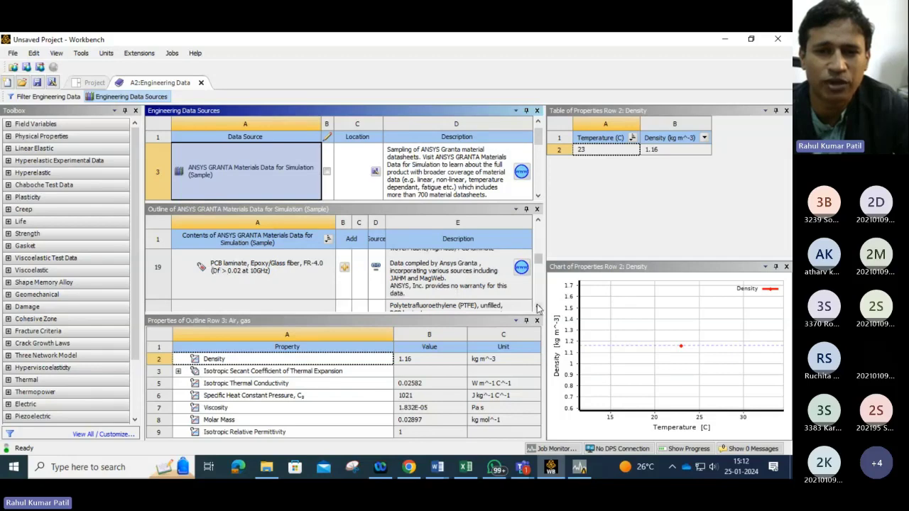
click(538, 308)
click(539, 309)
click(538, 309)
click(538, 310)
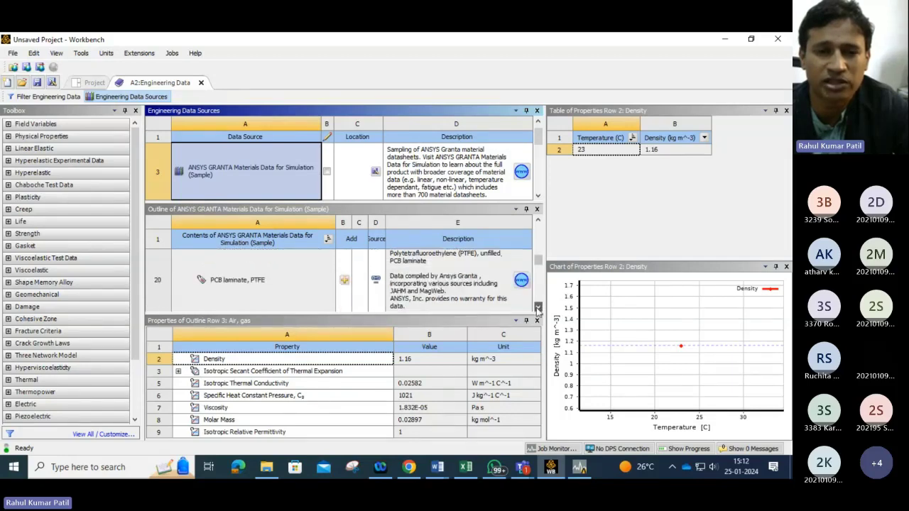
click(538, 310)
click(538, 309)
click(538, 310)
click(539, 311)
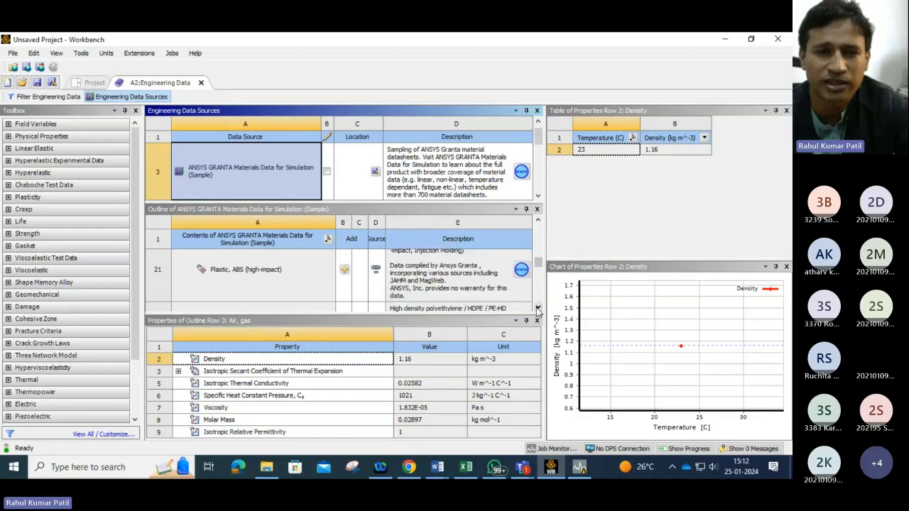
click(538, 310)
click(539, 310)
click(538, 310)
click(538, 310)
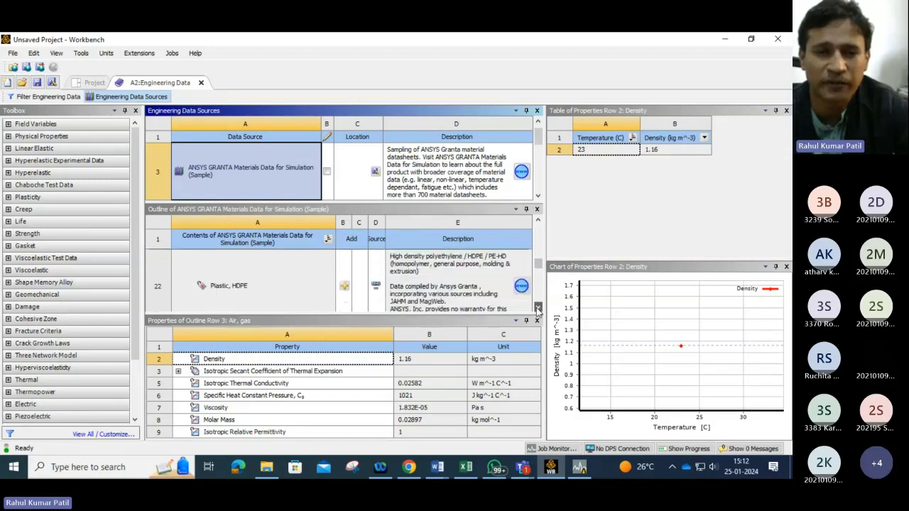
click(538, 310)
click(539, 310)
click(538, 310)
click(538, 310)
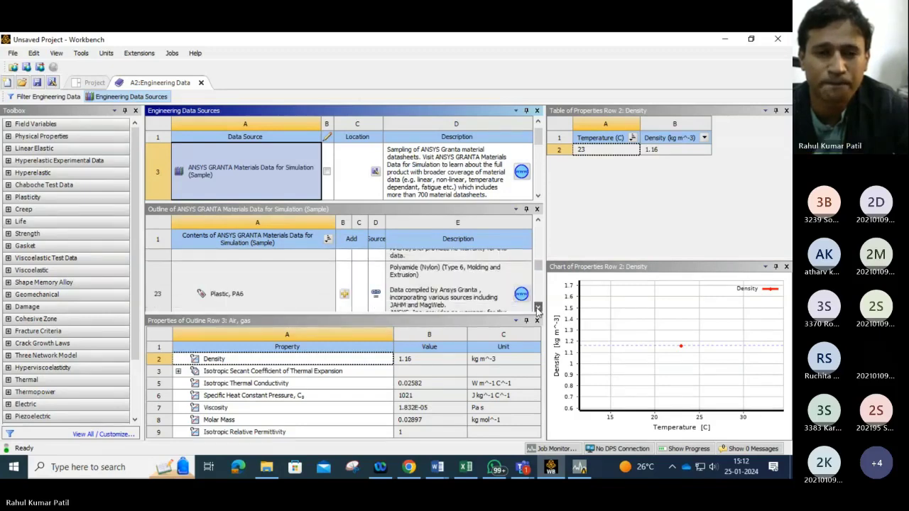
click(538, 310)
click(538, 311)
click(539, 310)
click(538, 310)
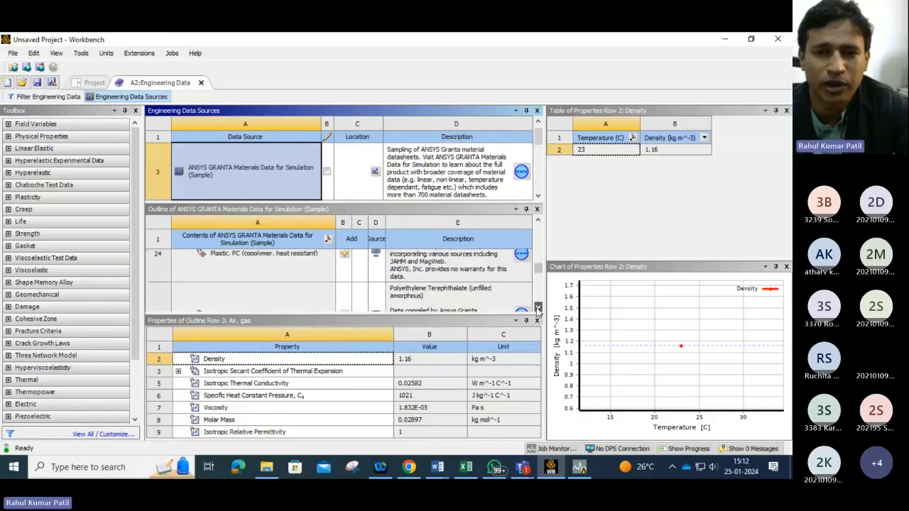
Step: Add Stainless steel, 316, annealed from the GRANTA sample library to the engineering data
drag(539, 271, 541, 291)
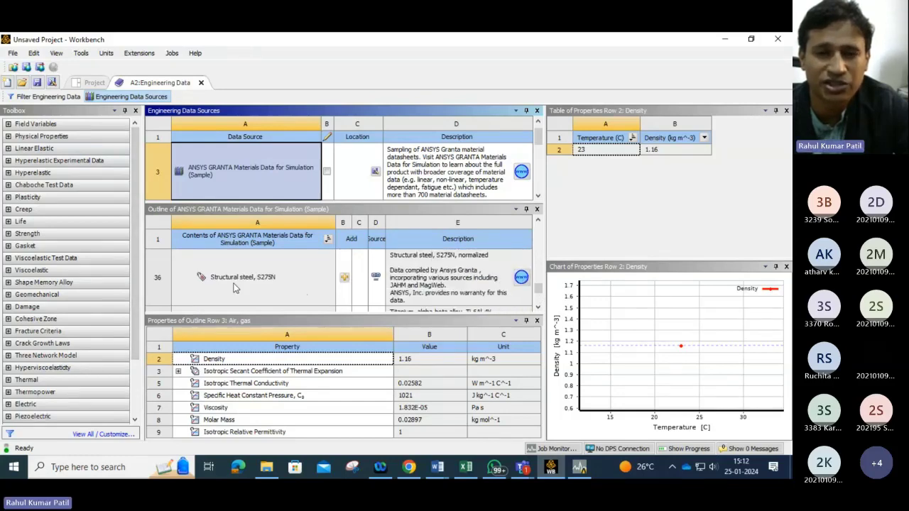
scroll(236, 287, down, 2)
scroll(252, 292, up, 1)
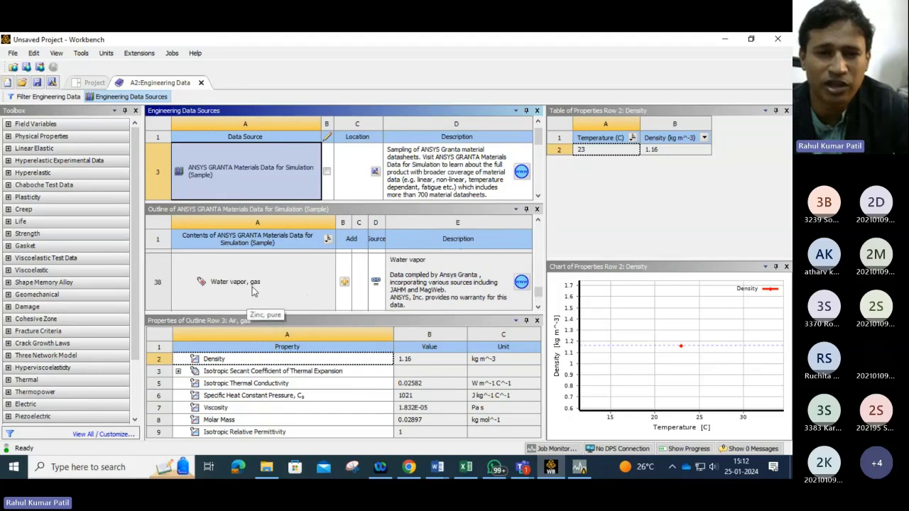
scroll(252, 287, up, 3)
scroll(295, 292, up, 1)
scroll(302, 293, down, 1)
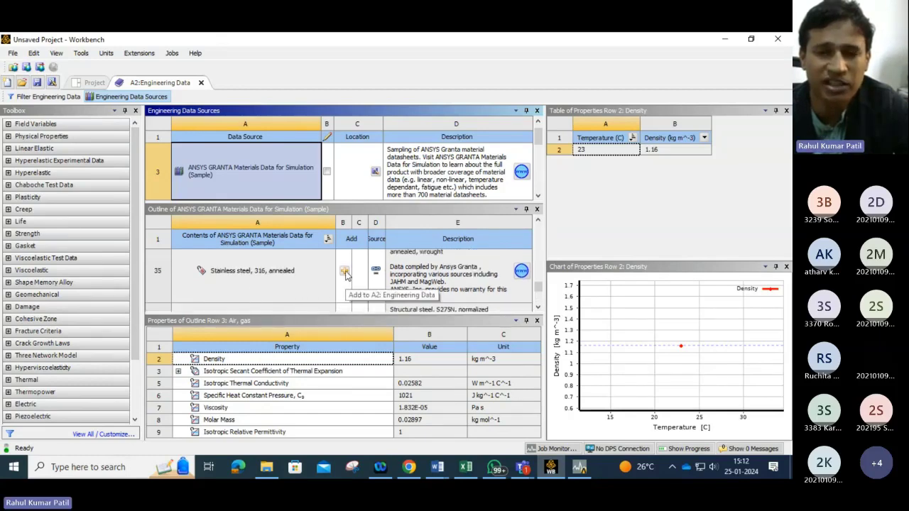
click(344, 272)
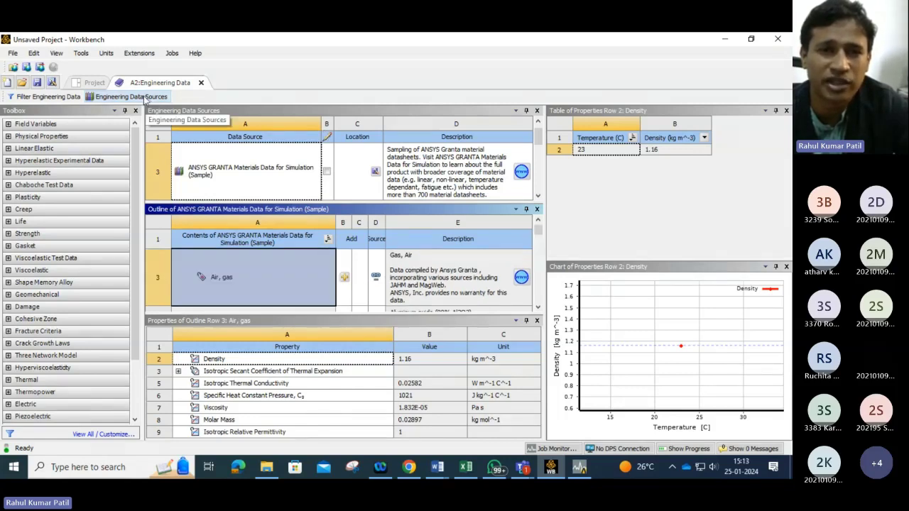
click(33, 97)
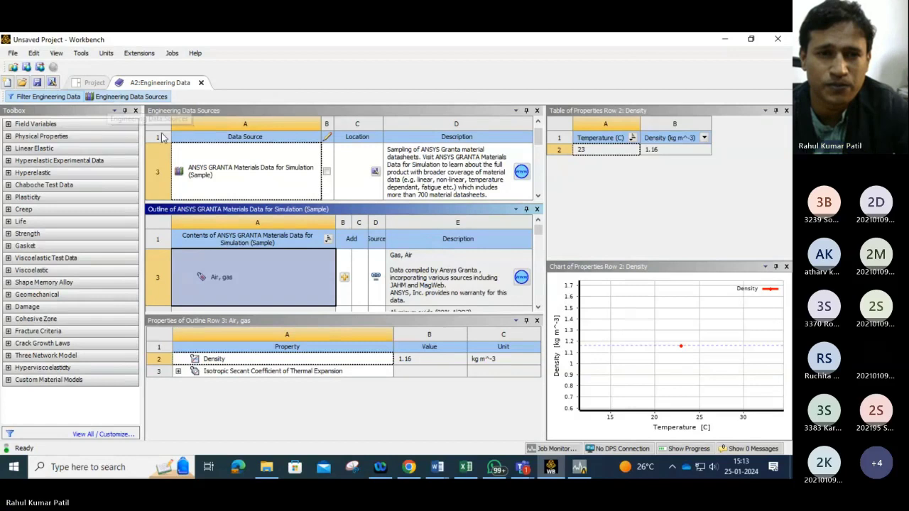
click(54, 99)
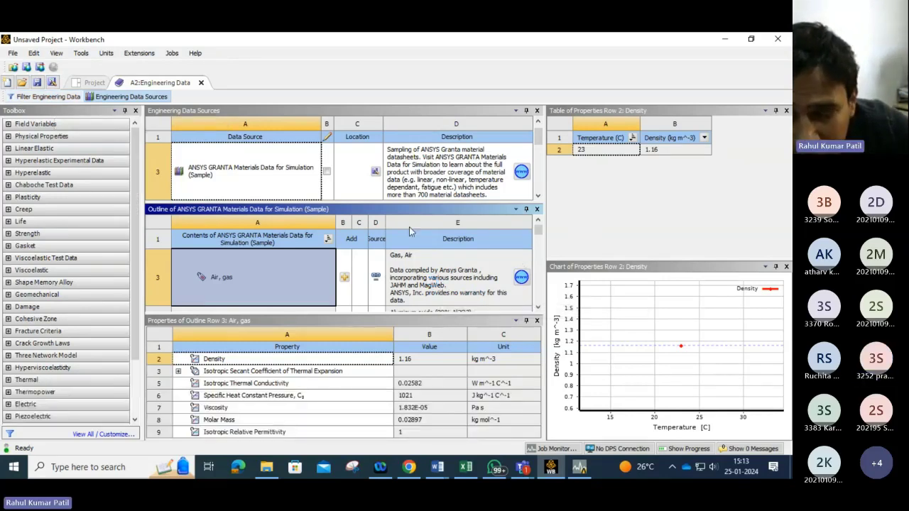
click(531, 474)
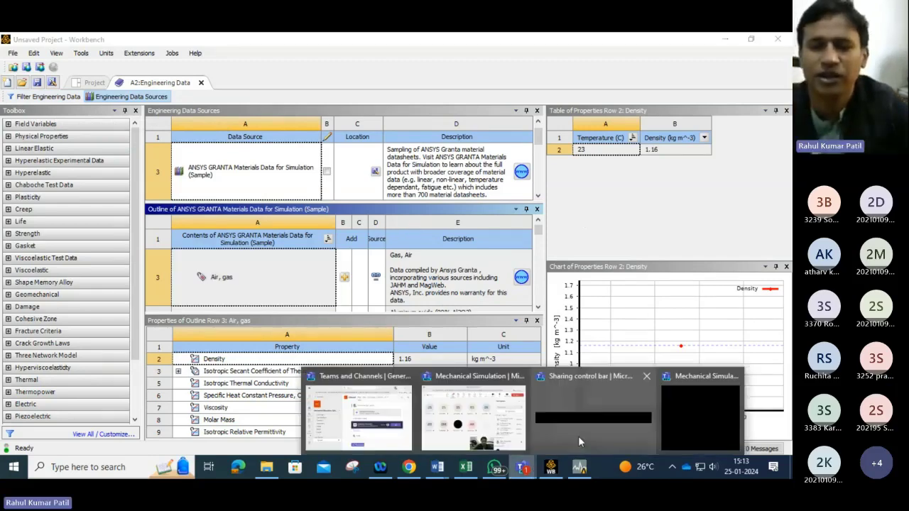
click(578, 436)
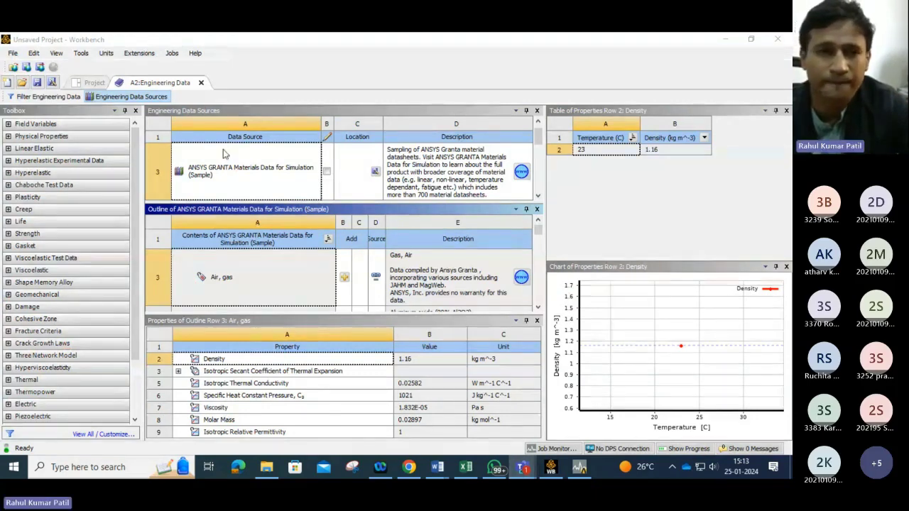
Step: Close the sources view and inspect the isotropic elasticity properties of Stainless steel, 316, annealed
click(111, 99)
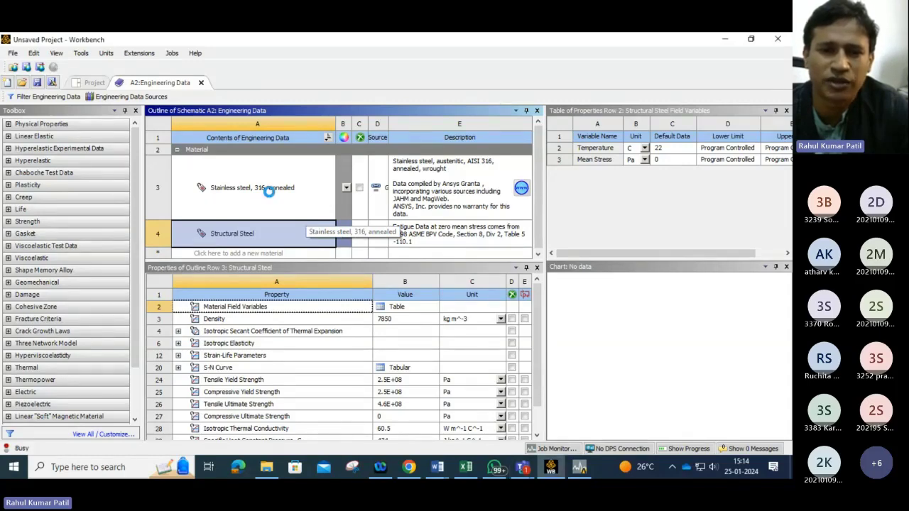
click(269, 192)
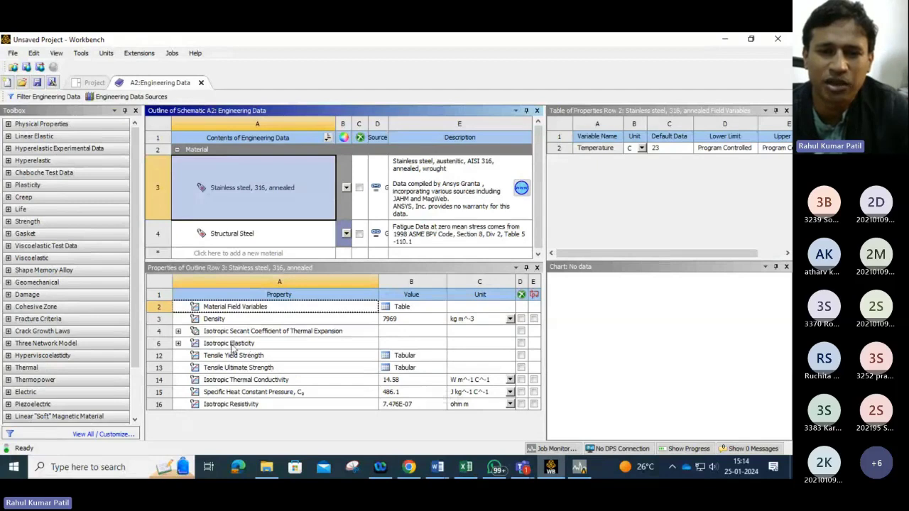
click(179, 343)
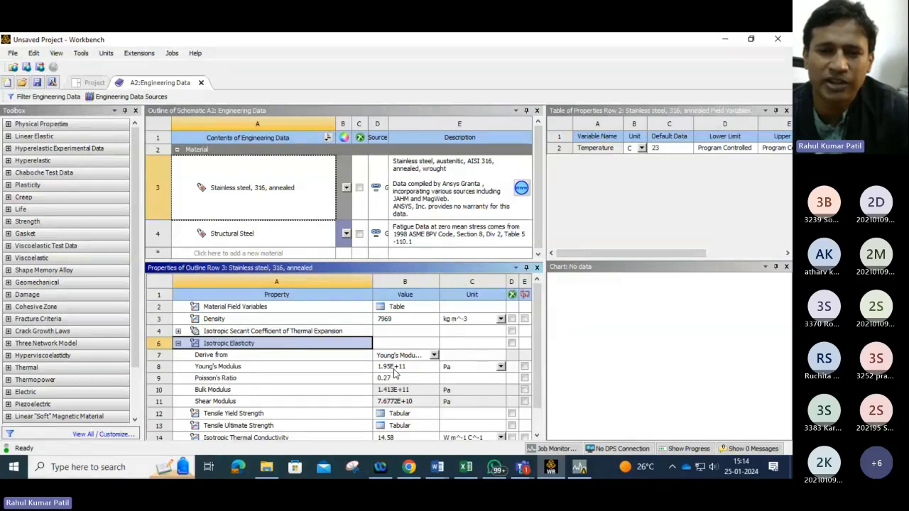
click(394, 375)
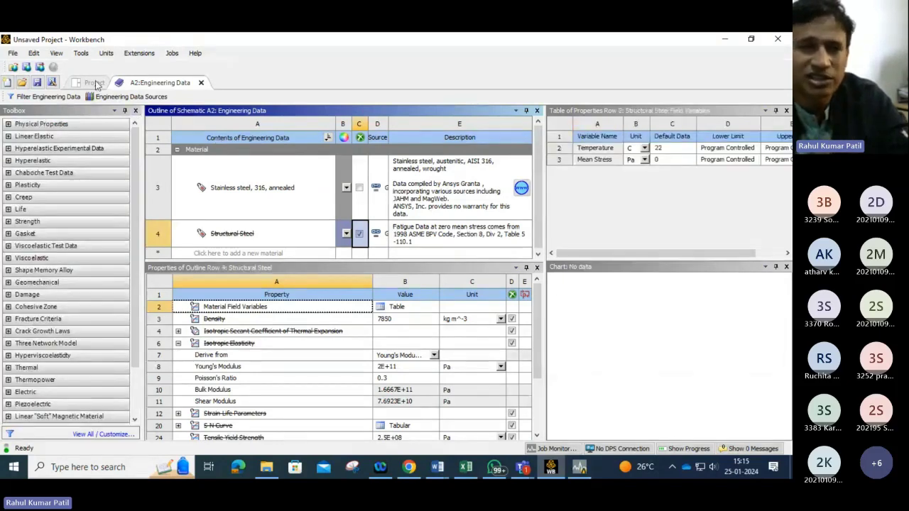
Step: Return to the project schematic and try to open the Geometry cell, declining the Discovery graphics warning
click(95, 83)
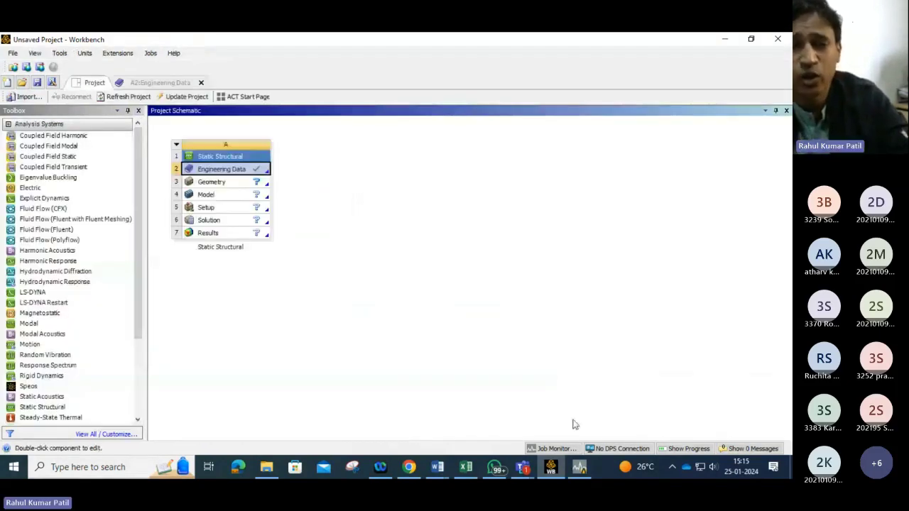
click(267, 185)
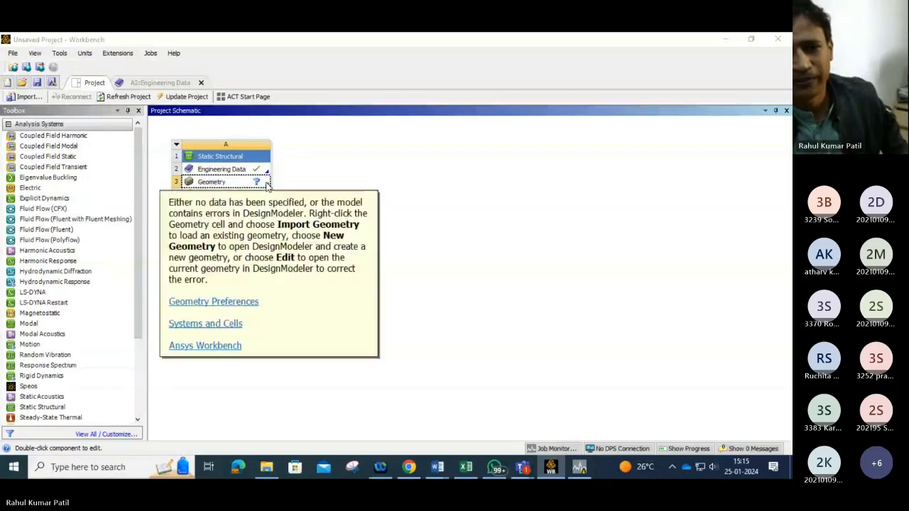
double_click(267, 183)
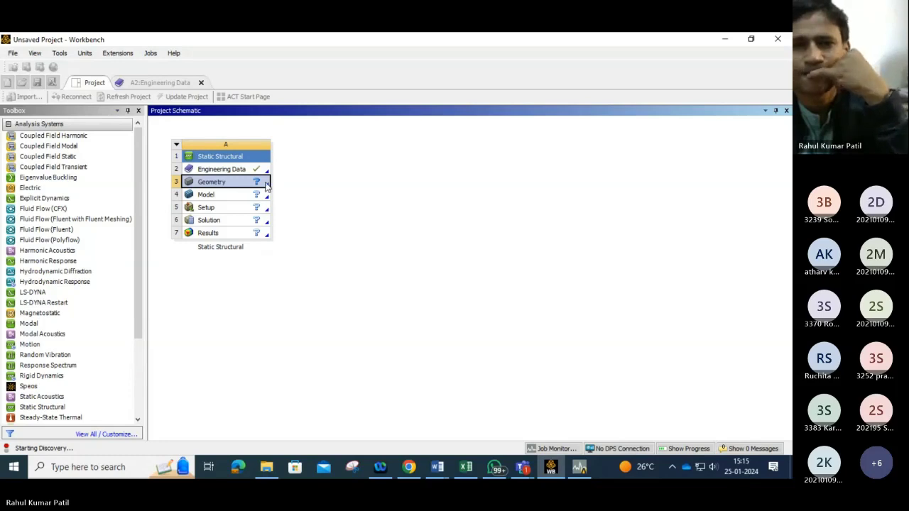
click(267, 185)
click(267, 186)
click(267, 186)
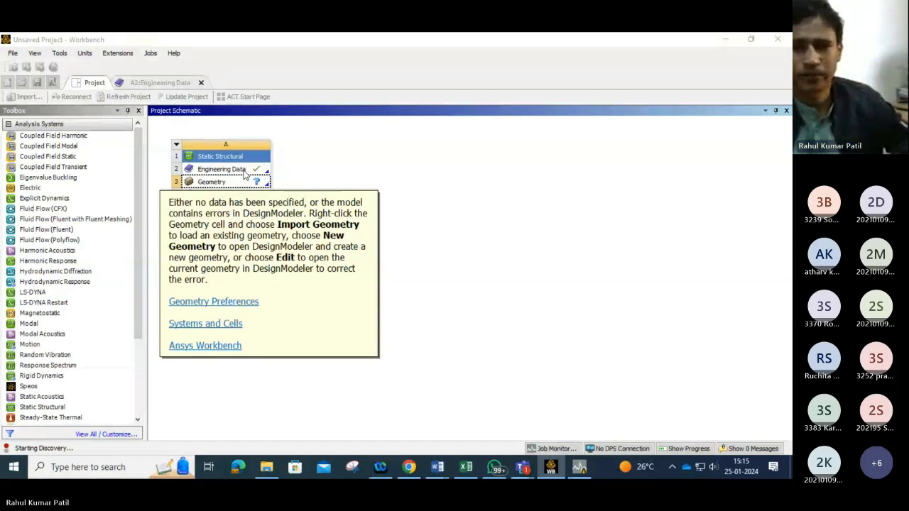
click(279, 183)
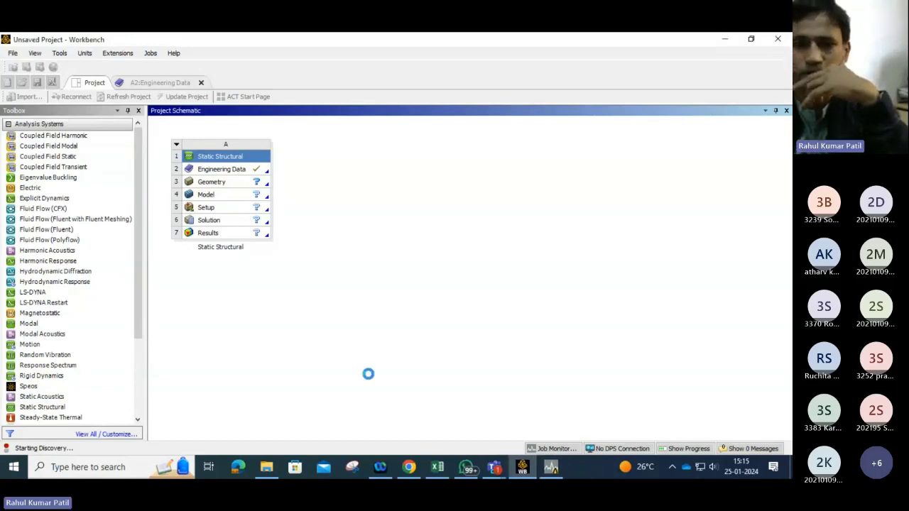
click(554, 471)
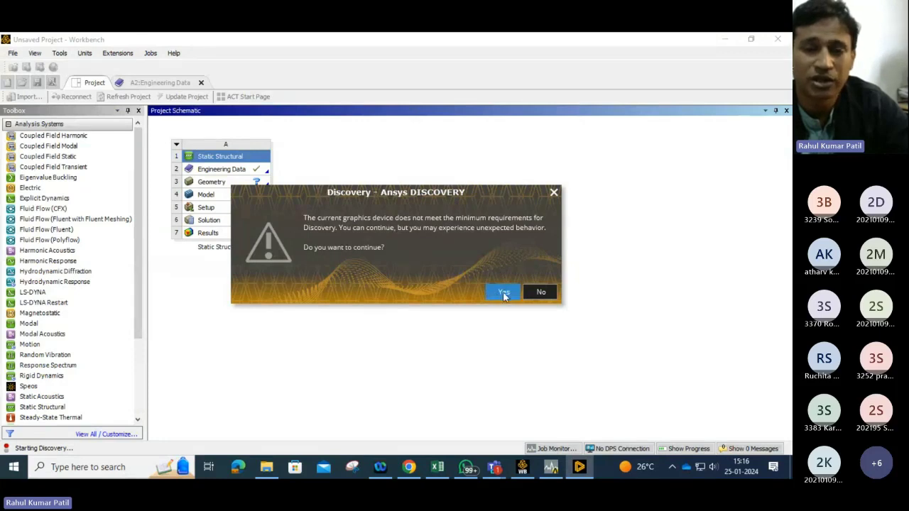
click(541, 294)
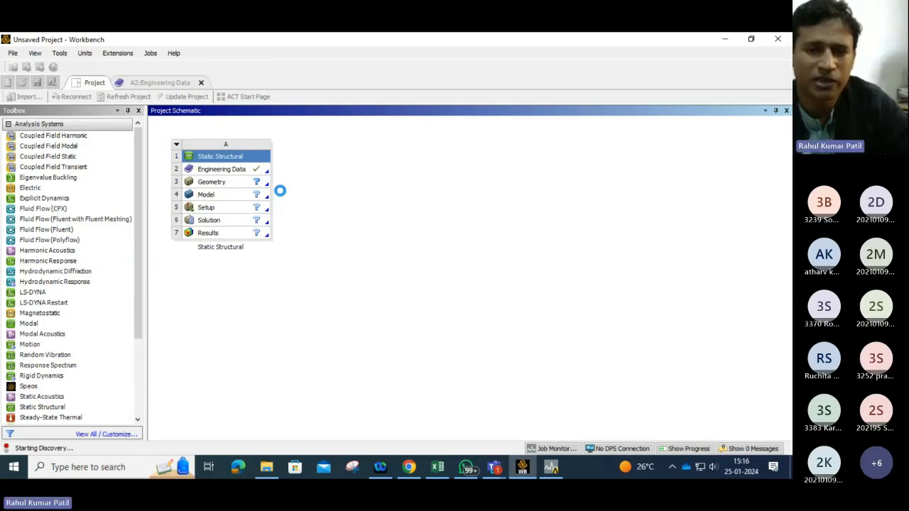
Step: Close the pending Discovery window after checking the Geometry cell's context options
click(550, 472)
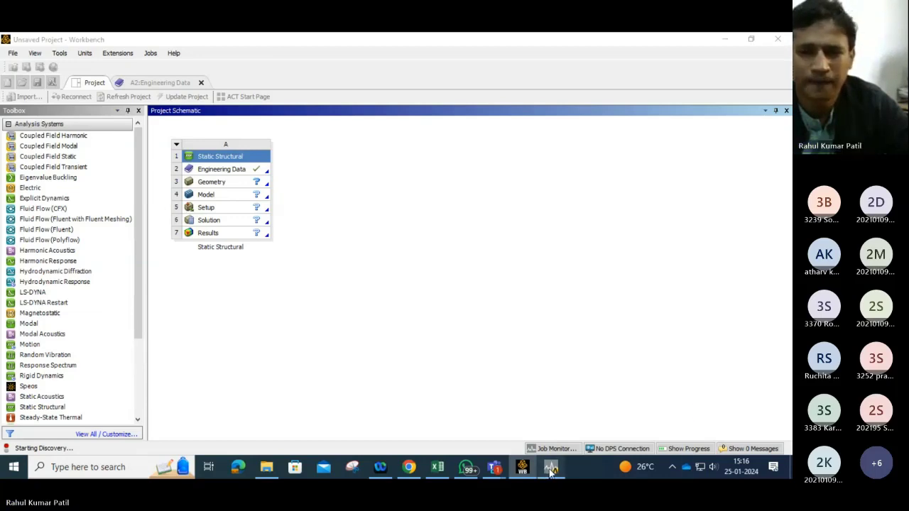
click(531, 474)
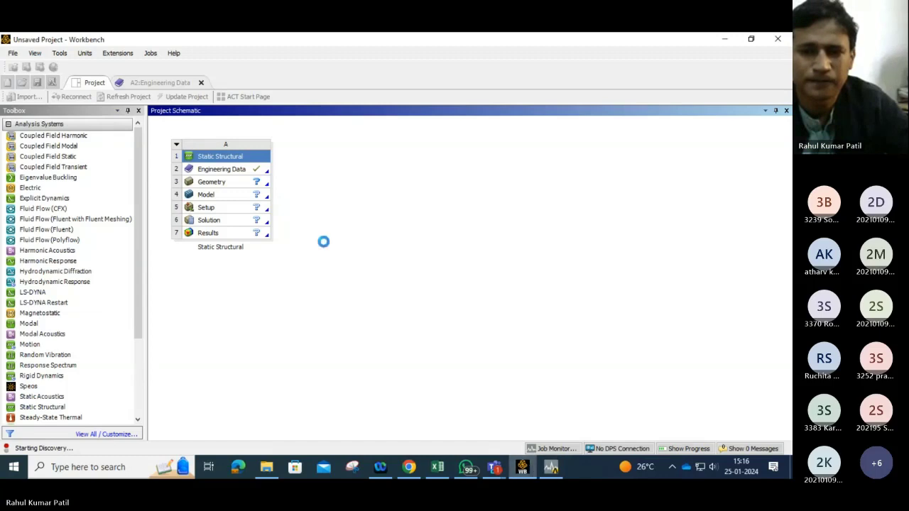
right_click(261, 193)
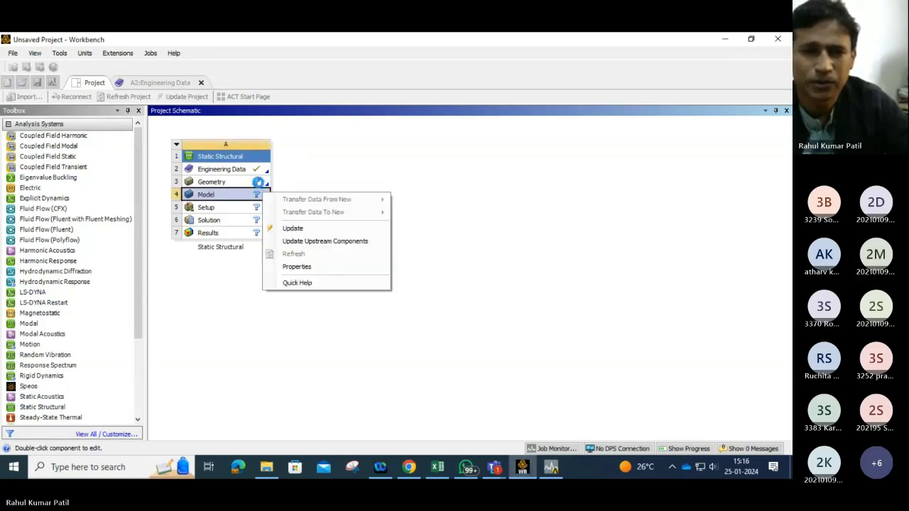
right_click(258, 183)
right_click(256, 183)
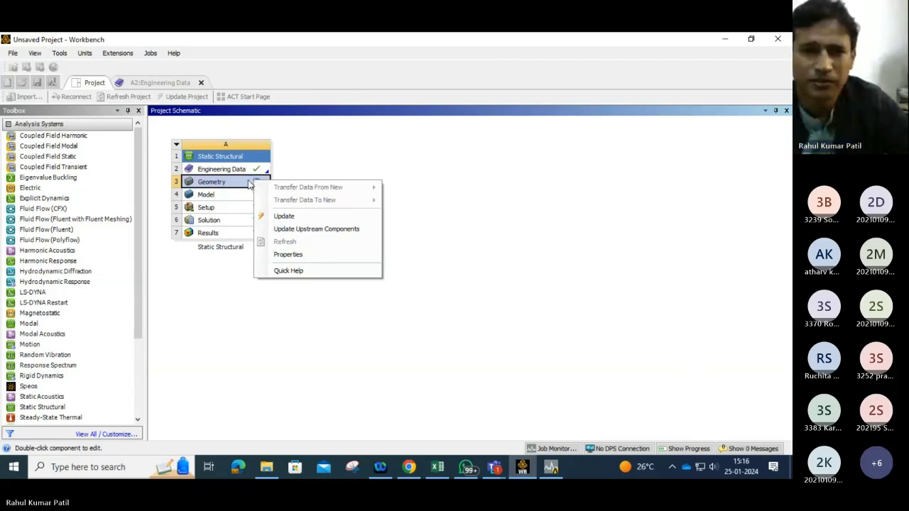
right_click(248, 182)
right_click(246, 180)
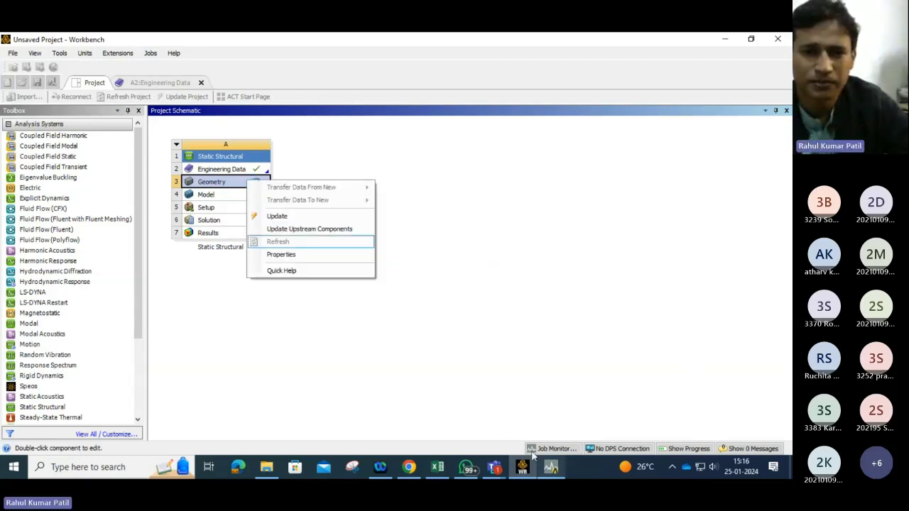
click(431, 213)
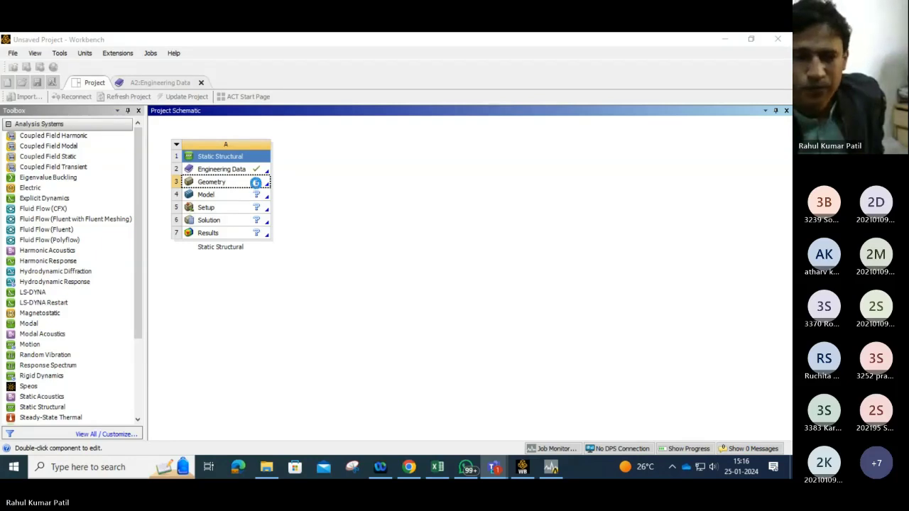
right_click(255, 182)
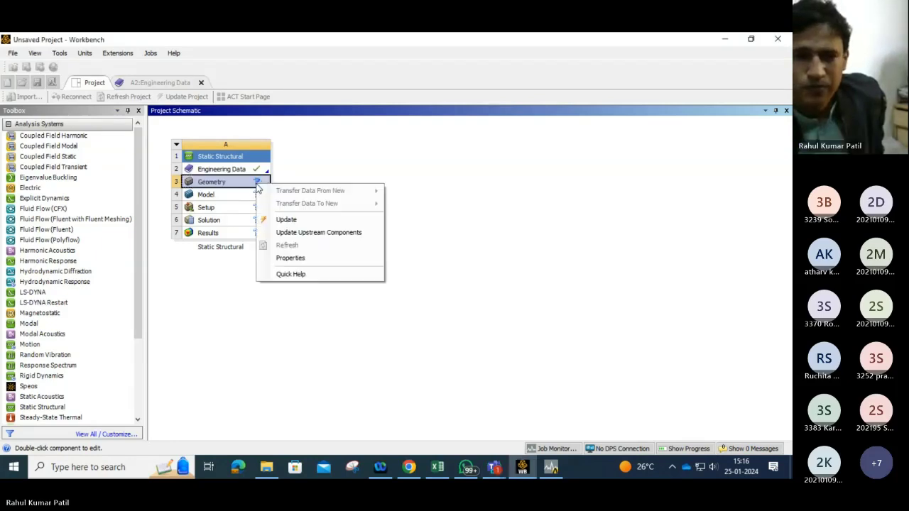
click(339, 157)
click(556, 468)
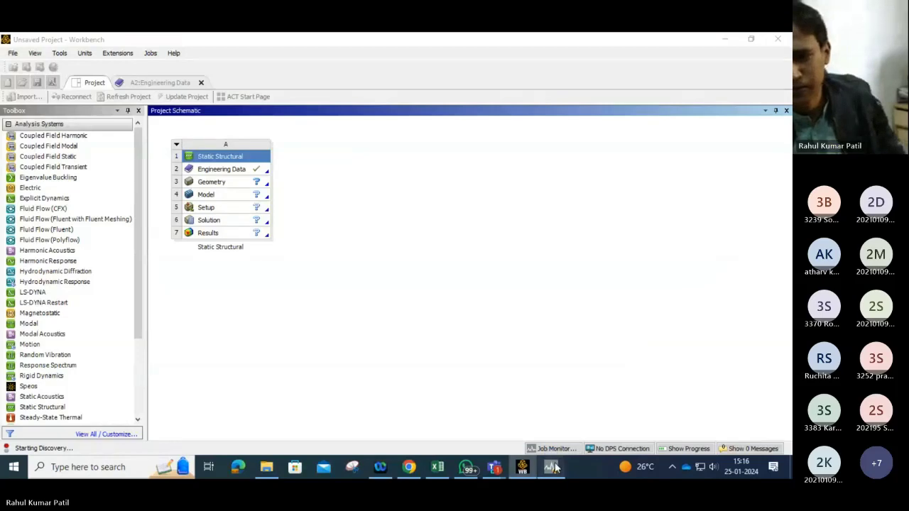
right_click(556, 467)
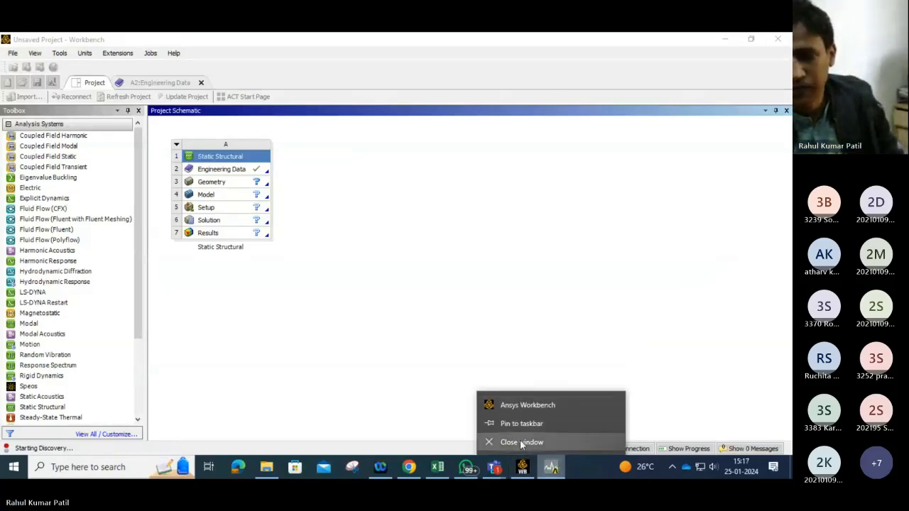
click(521, 442)
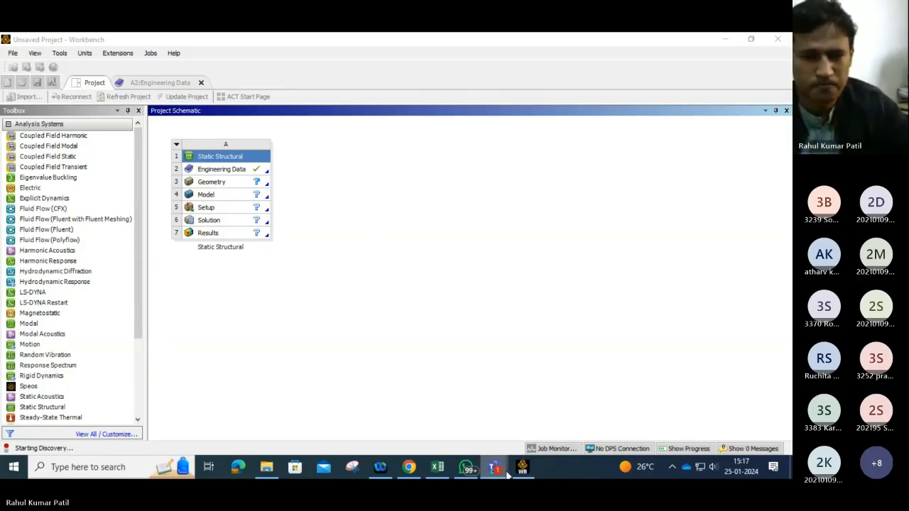
Step: Create a new DesignModeler geometry for the Geometry cell and dismiss the Discovery promotion dialog
click(264, 185)
click(266, 185)
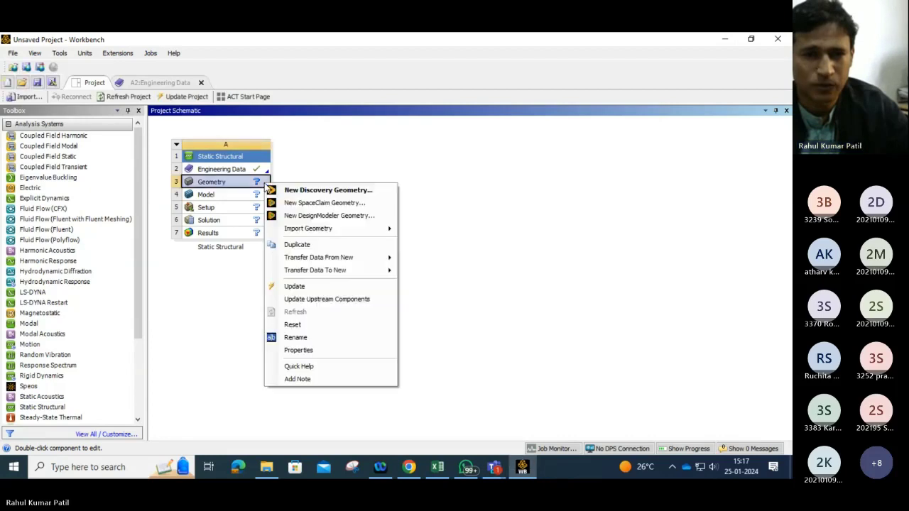
click(328, 216)
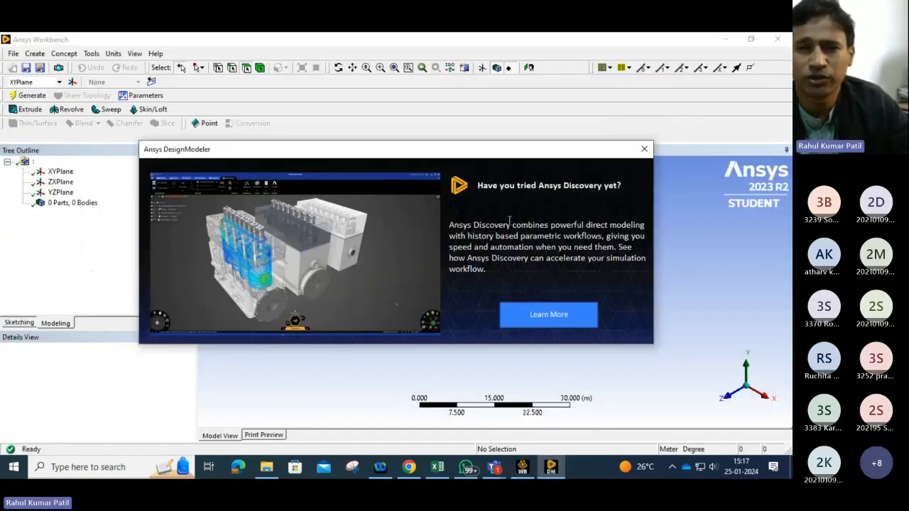
click(644, 150)
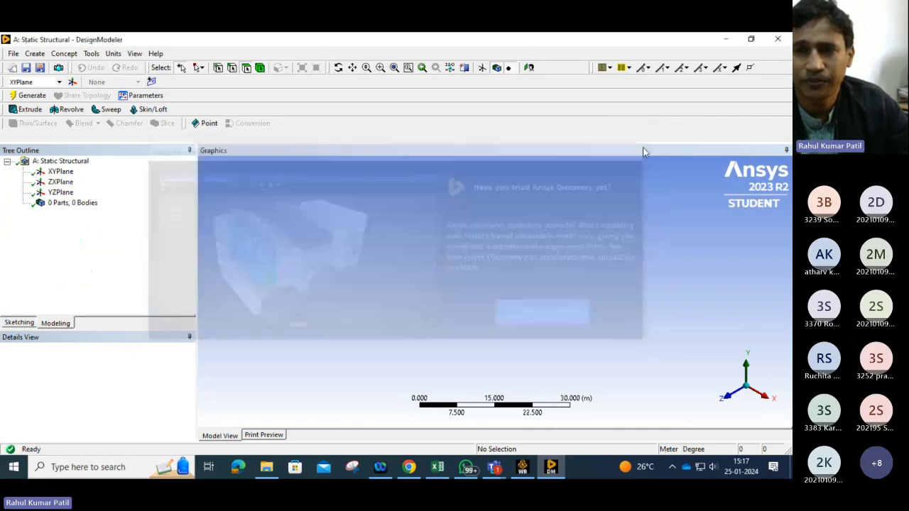
Step: Select the XYPlane, look normal to it, and switch to the sketching toolboxes
click(56, 171)
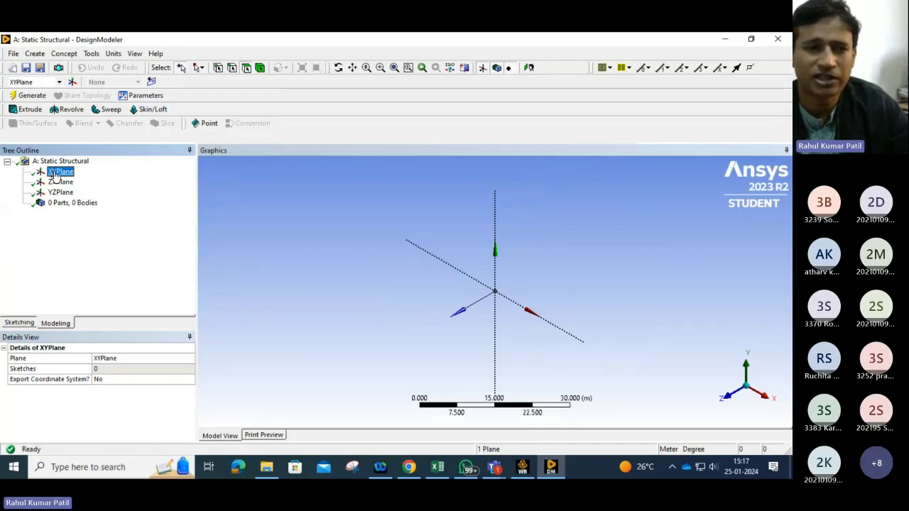
click(528, 68)
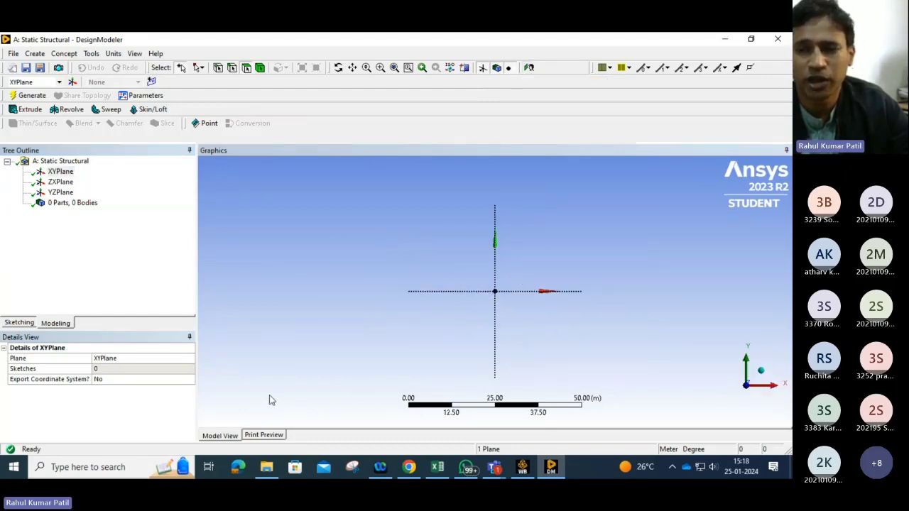
click(19, 323)
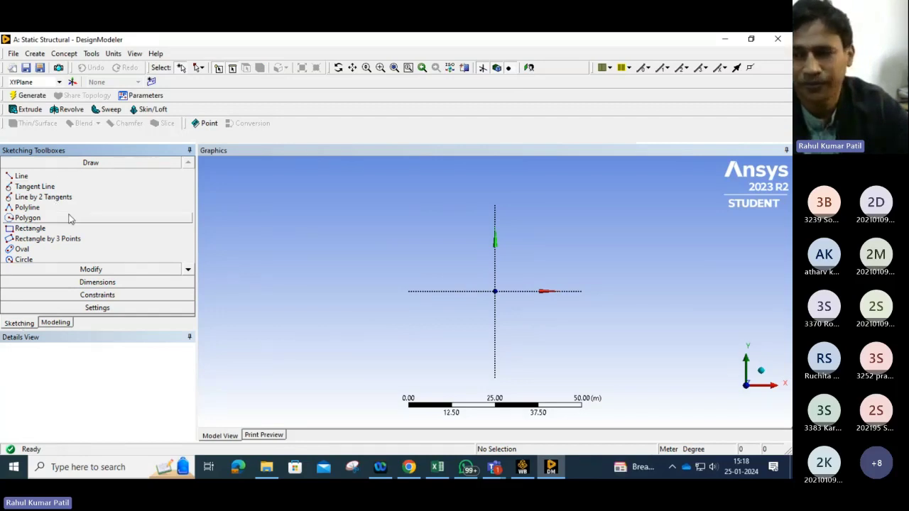
Step: Switch the model units to millimetres and draw a horizontal line from the origin about 95 mm along the X axis
click(22, 178)
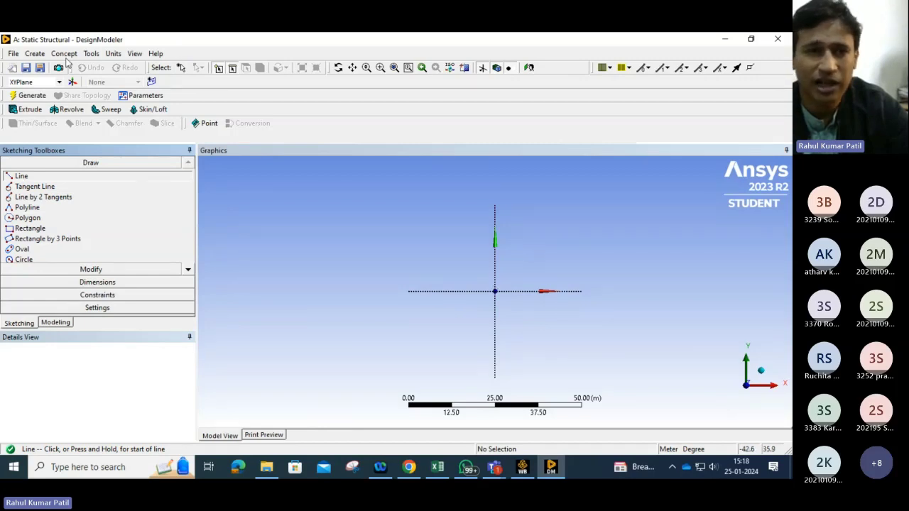
click(112, 54)
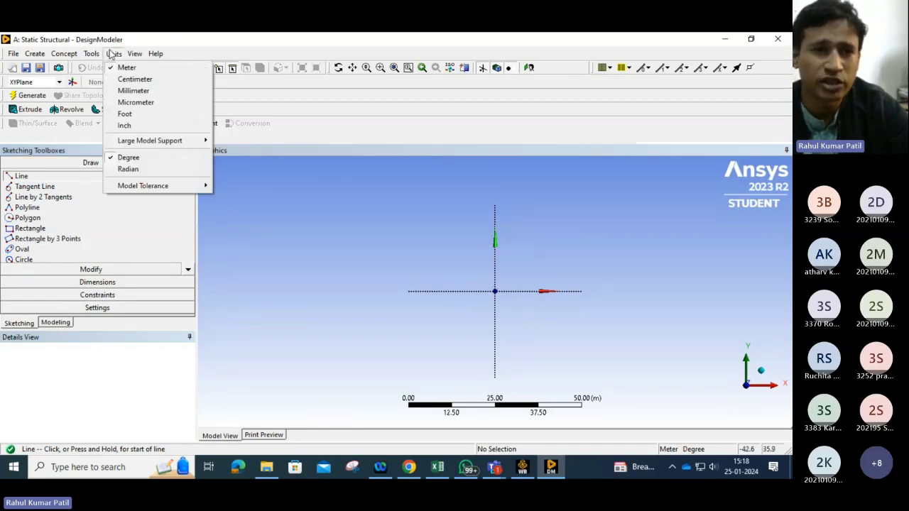
click(130, 91)
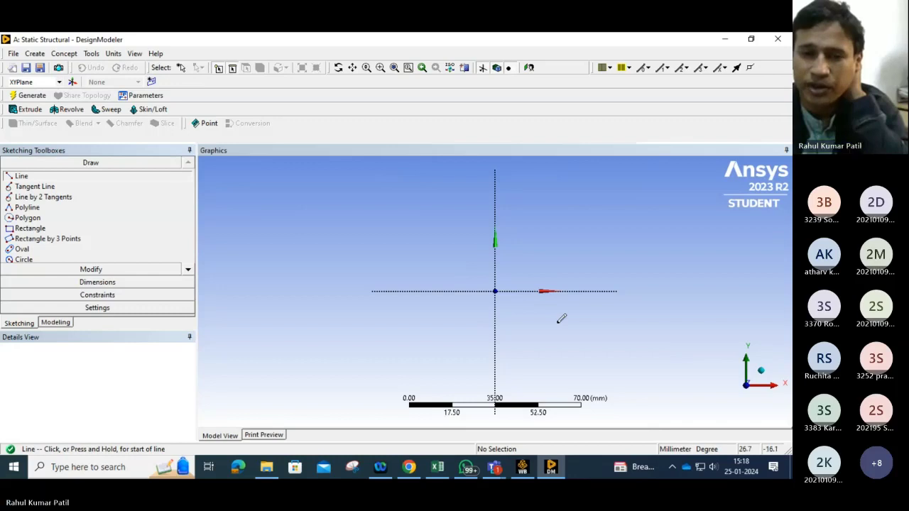
click(496, 289)
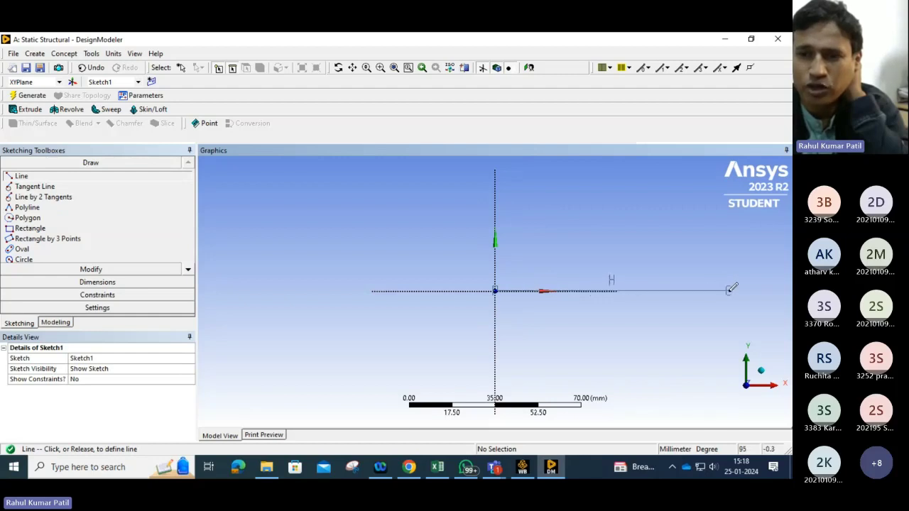
click(729, 291)
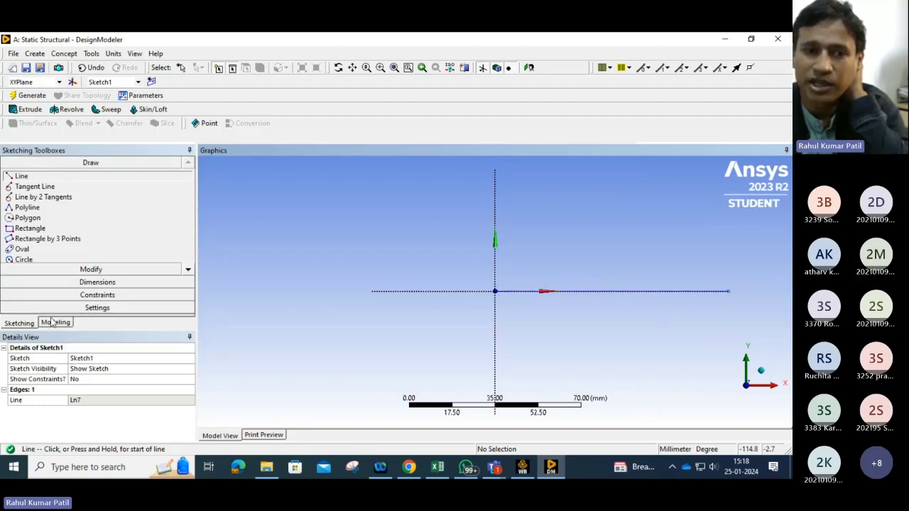
Step: Add a horizontal dimension to the line and set its length to 150 mm
click(97, 283)
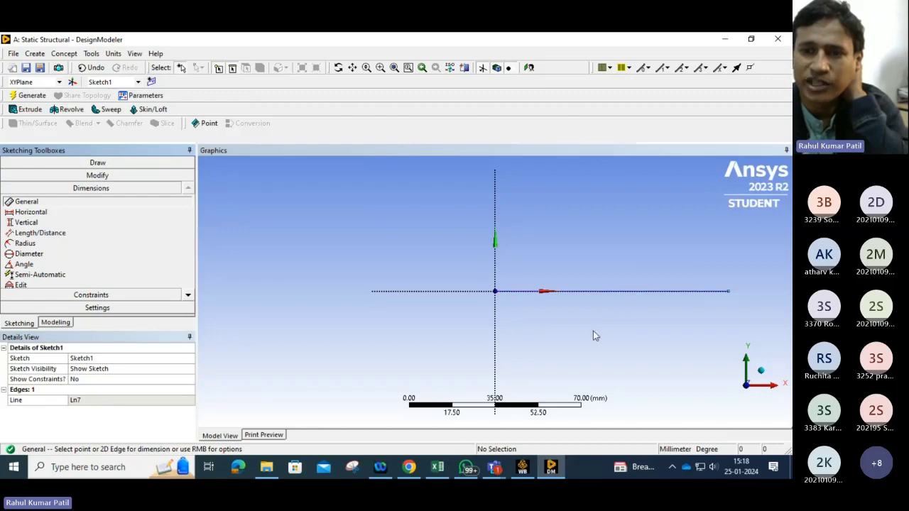
click(602, 292)
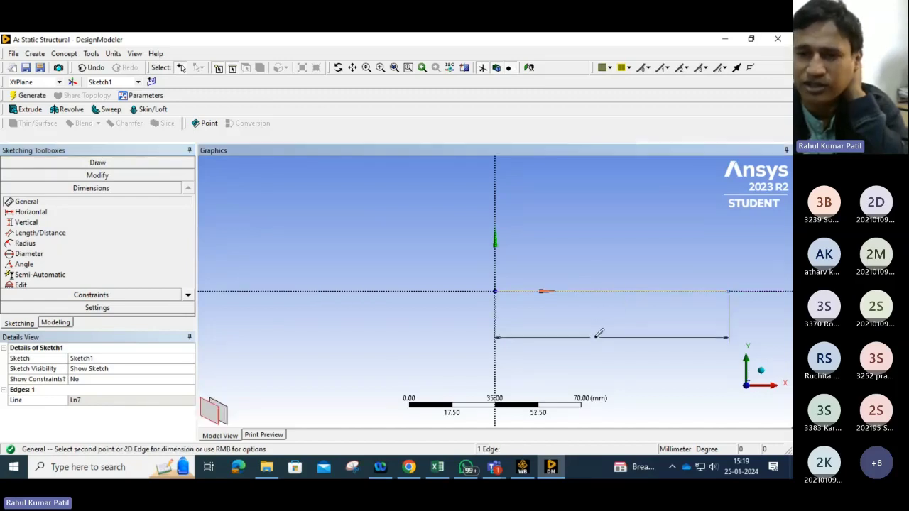
click(597, 330)
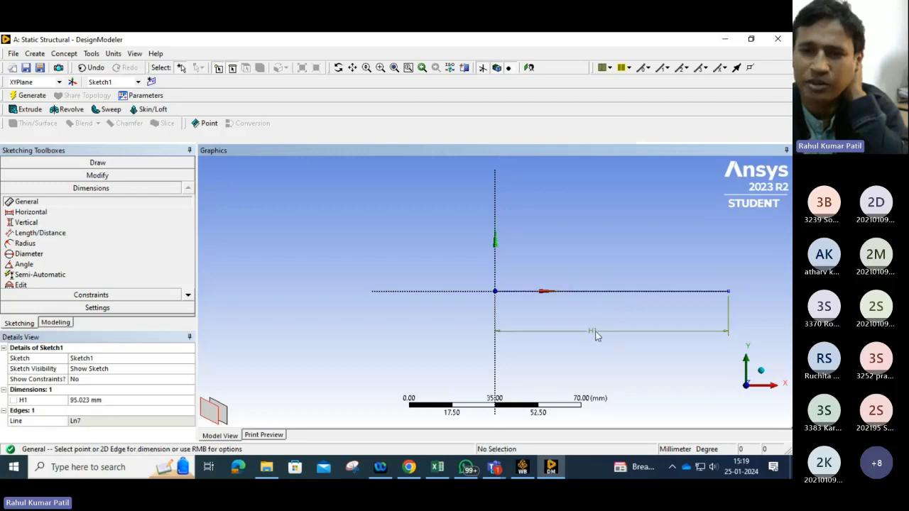
click(78, 400)
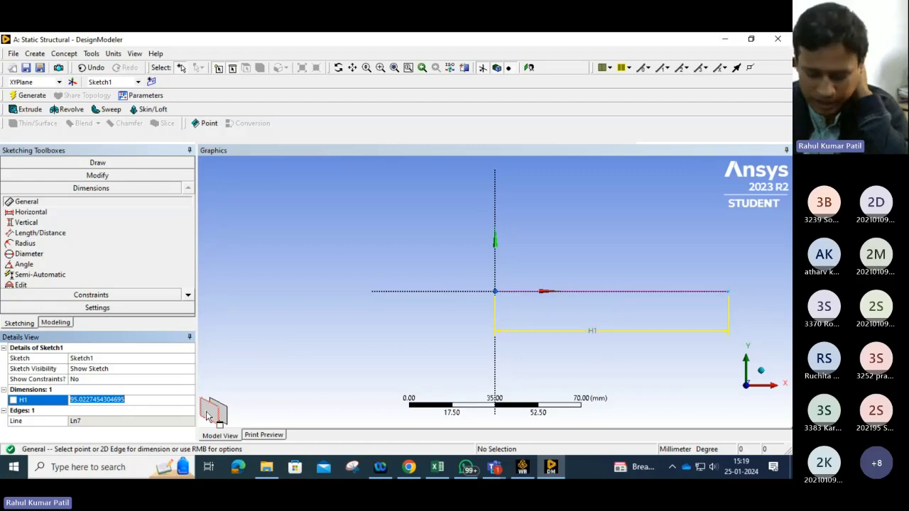
text(1)
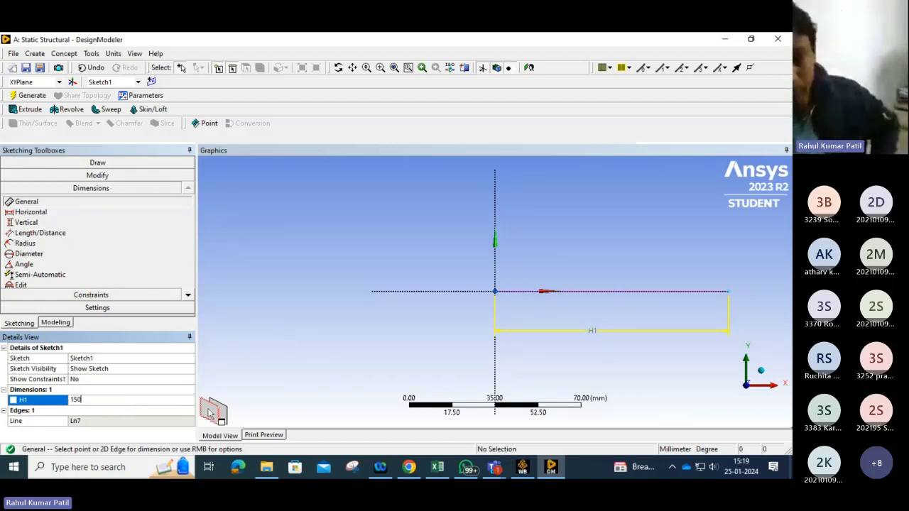
text(50)
key(Return)
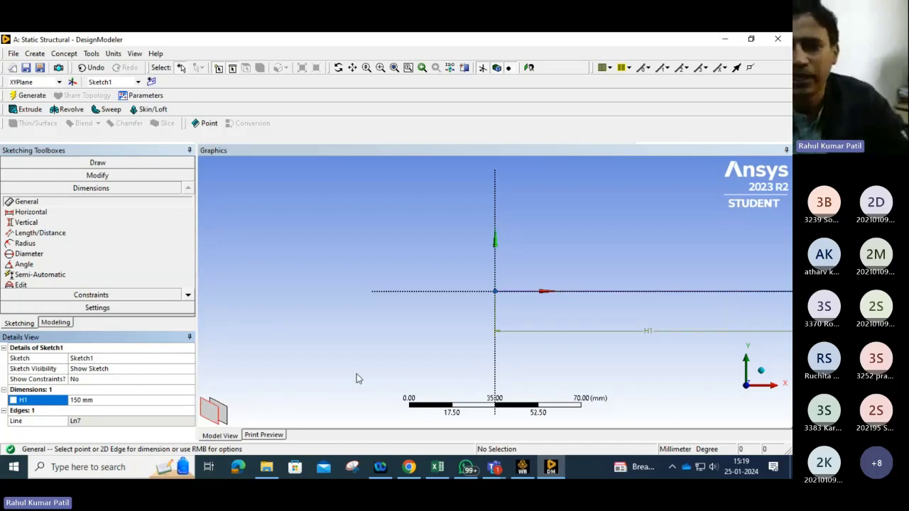
Step: Return to the modeling tree and run Generate on the sketch
scroll(568, 309, down, 2)
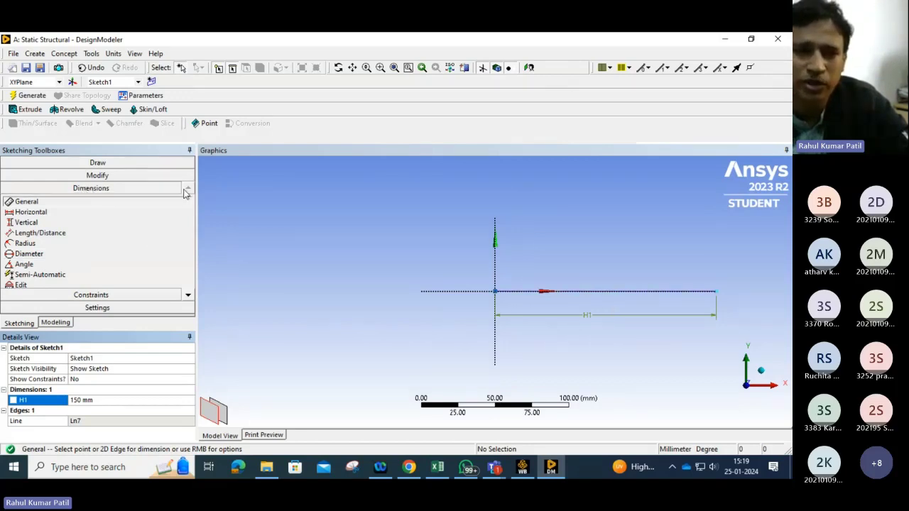
click(189, 296)
click(188, 189)
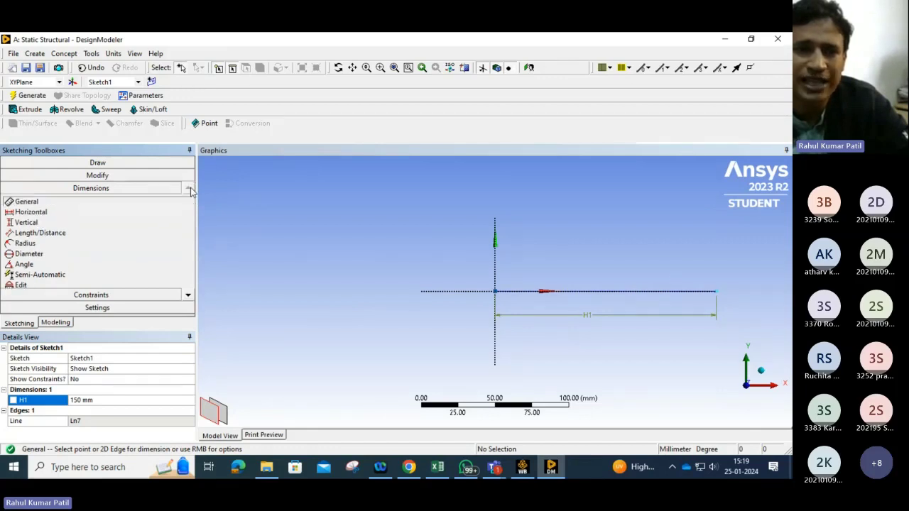
click(57, 323)
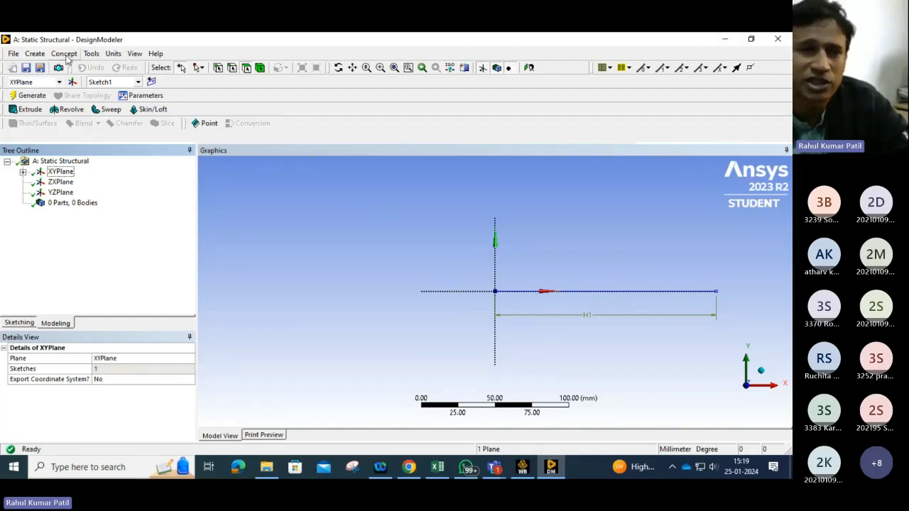
click(92, 54)
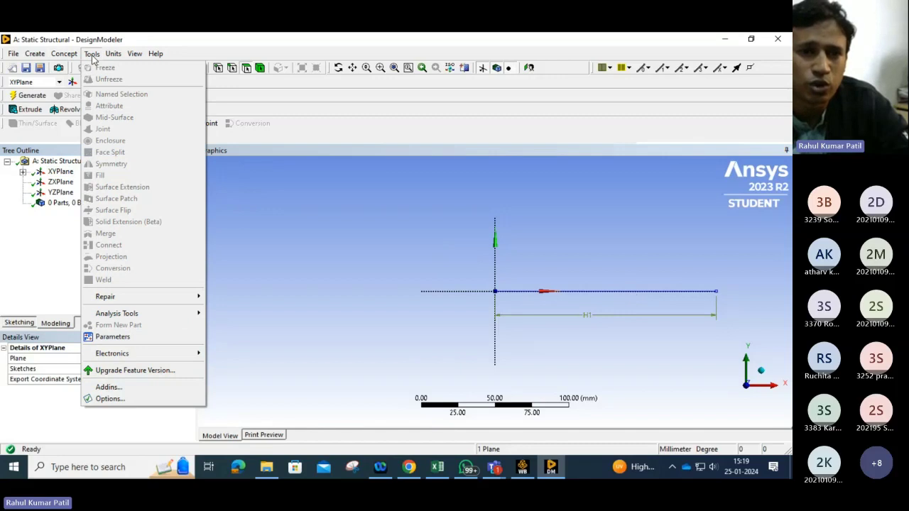
click(324, 240)
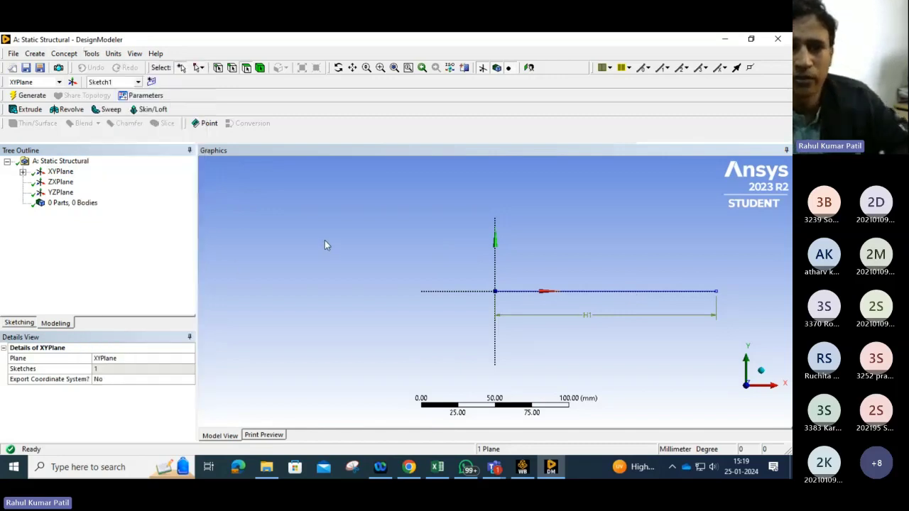
click(32, 96)
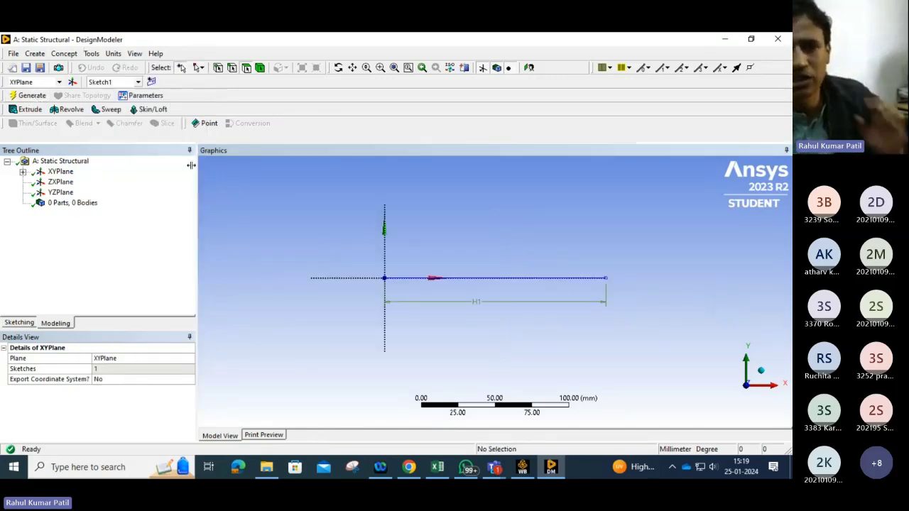
click(93, 55)
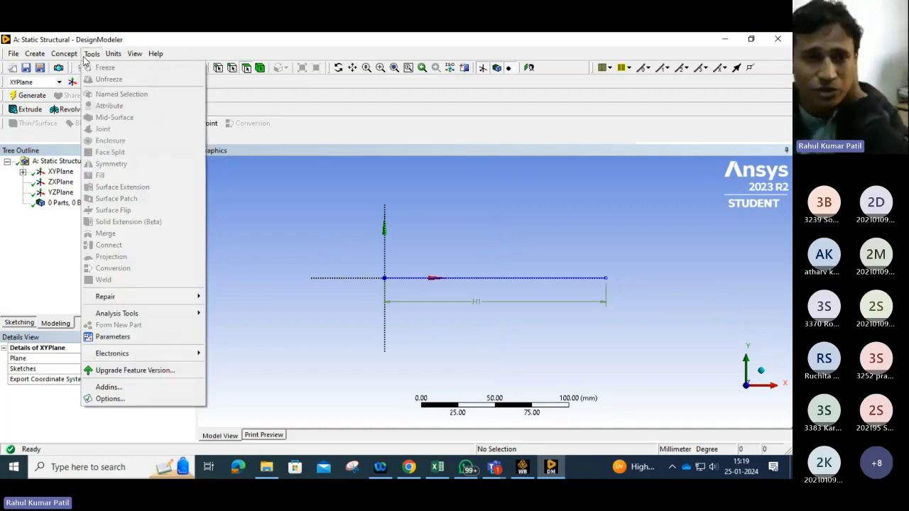
mouse_move(66, 58)
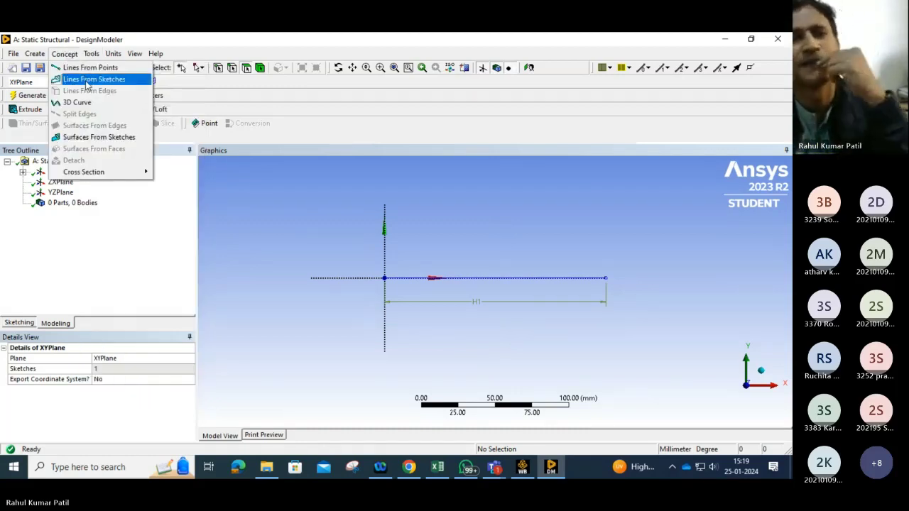
mouse_move(93, 56)
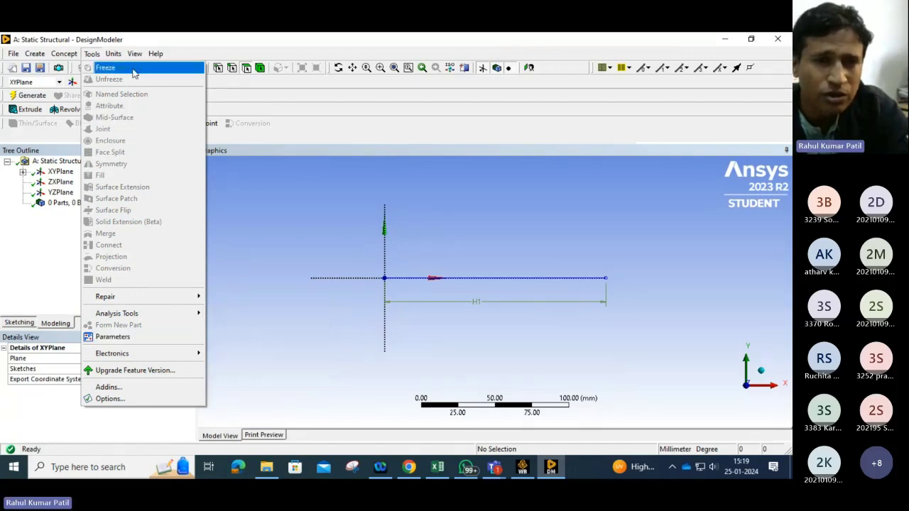
click(114, 55)
mouse_move(96, 56)
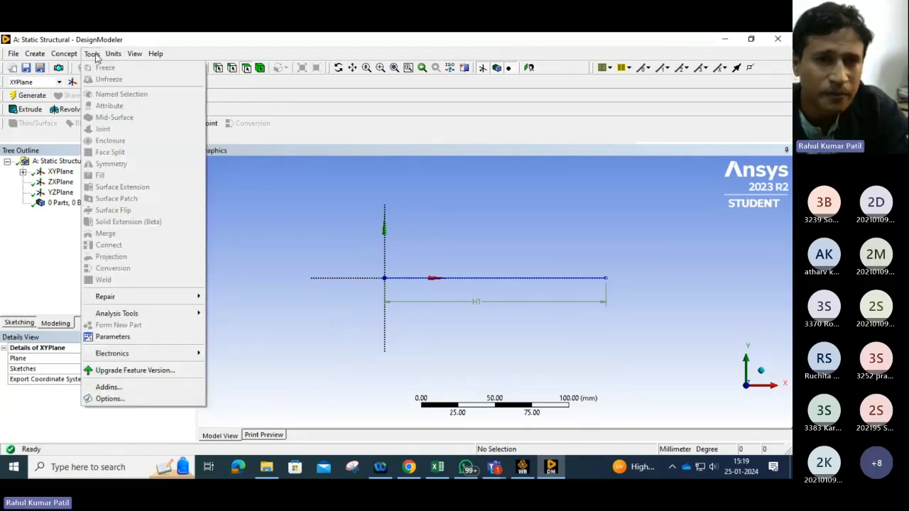
mouse_move(42, 59)
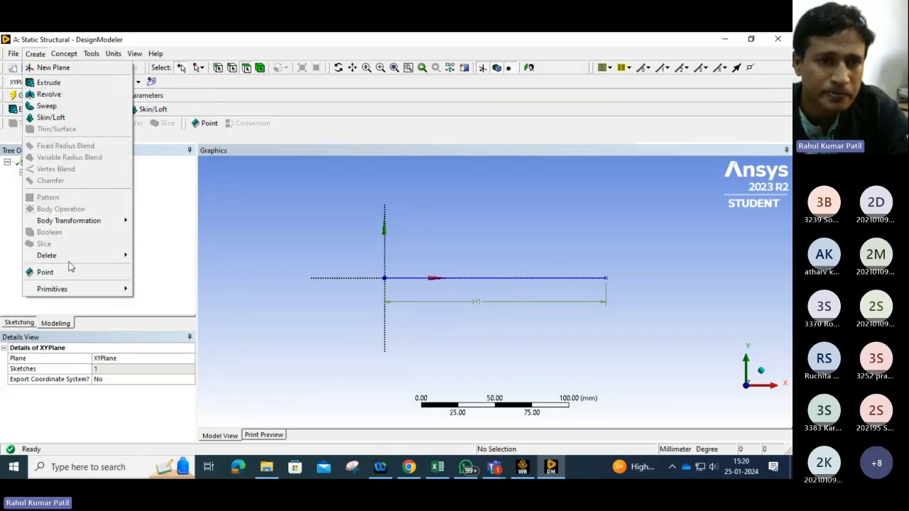
mouse_move(73, 224)
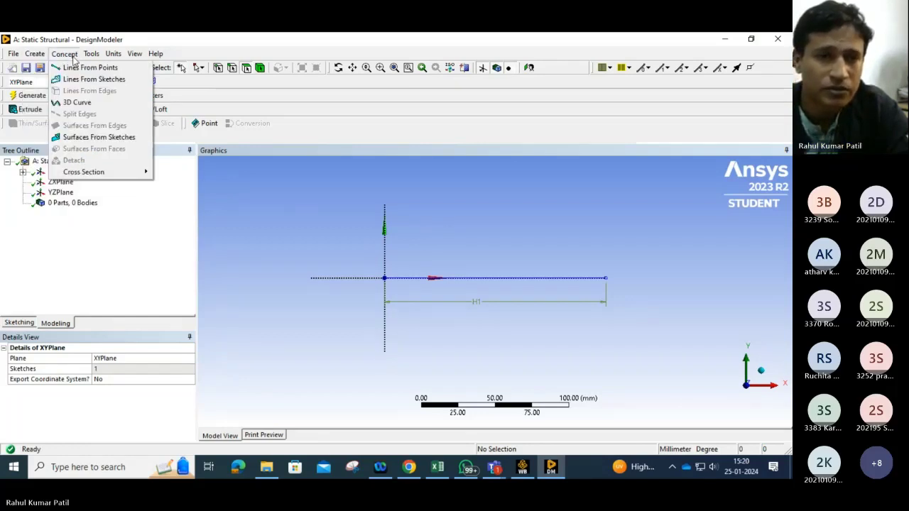
click(427, 291)
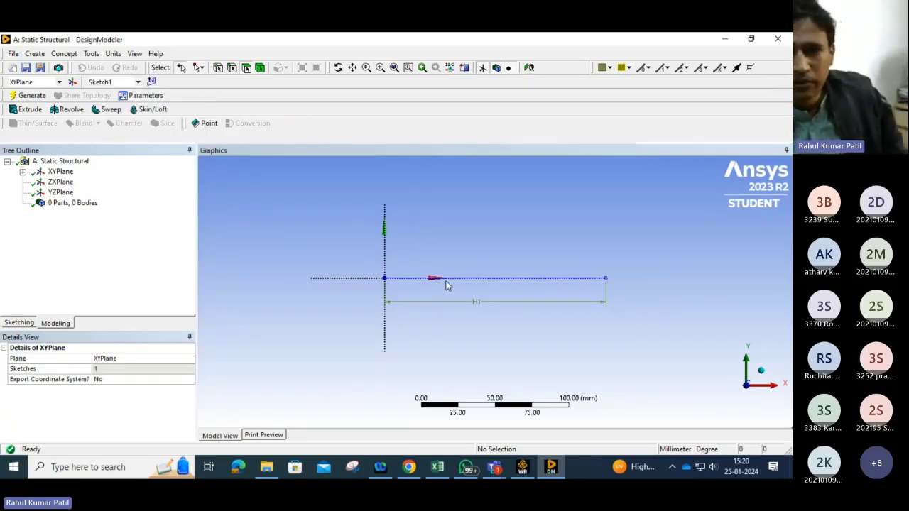
Step: Create a Lines From Sketches feature using the dimensioned sketch line as its base object
click(90, 54)
mouse_move(67, 54)
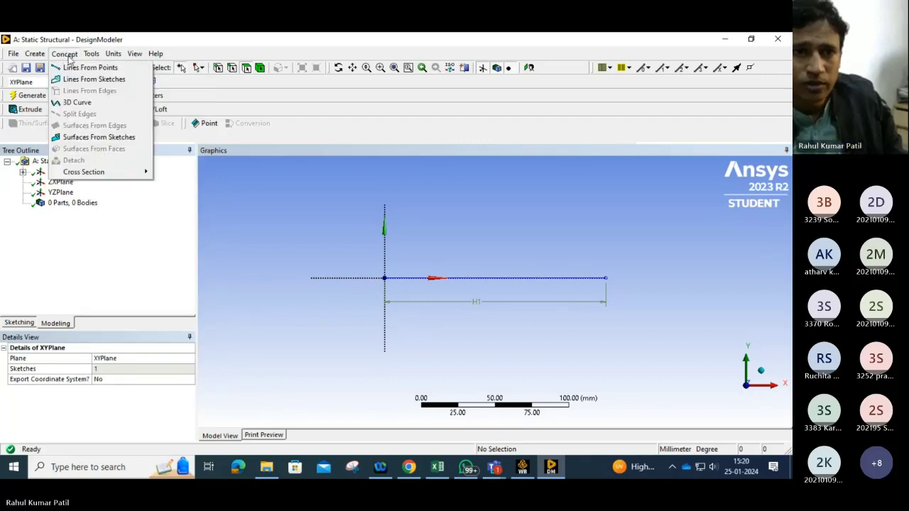
click(86, 79)
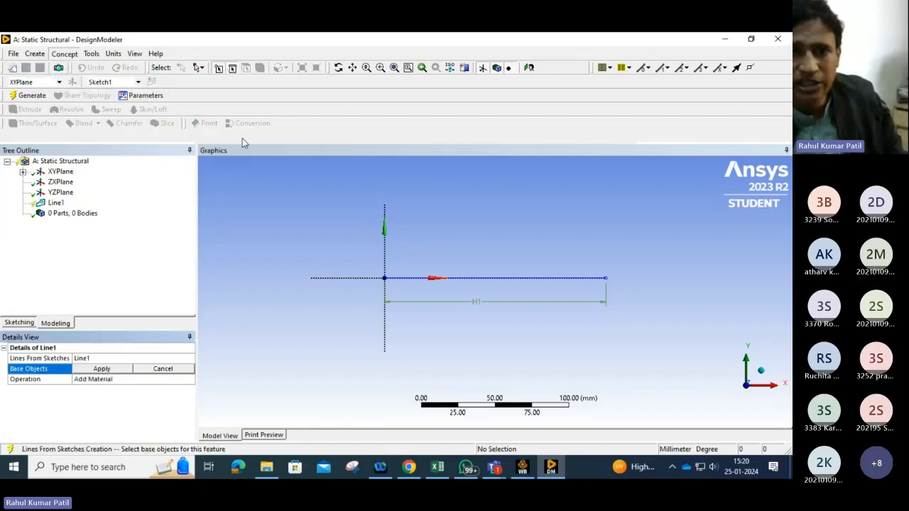
click(486, 280)
click(103, 369)
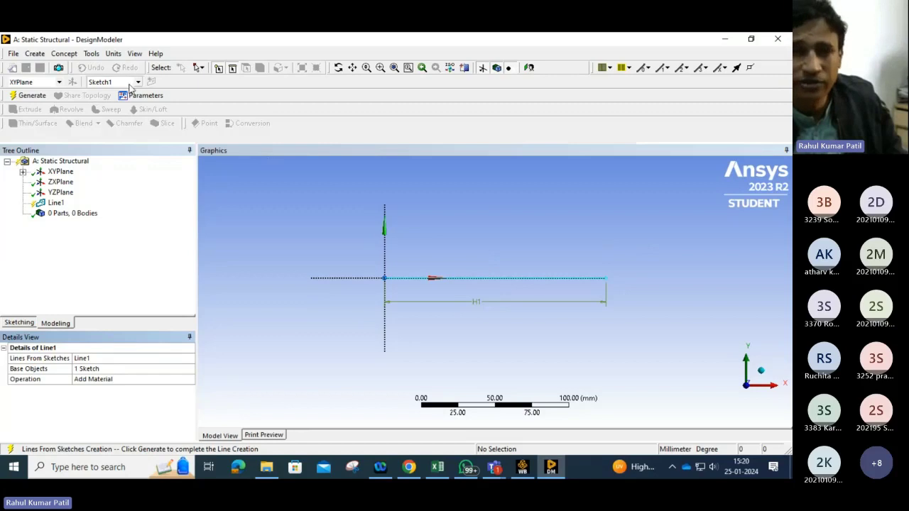
click(64, 54)
mouse_move(90, 58)
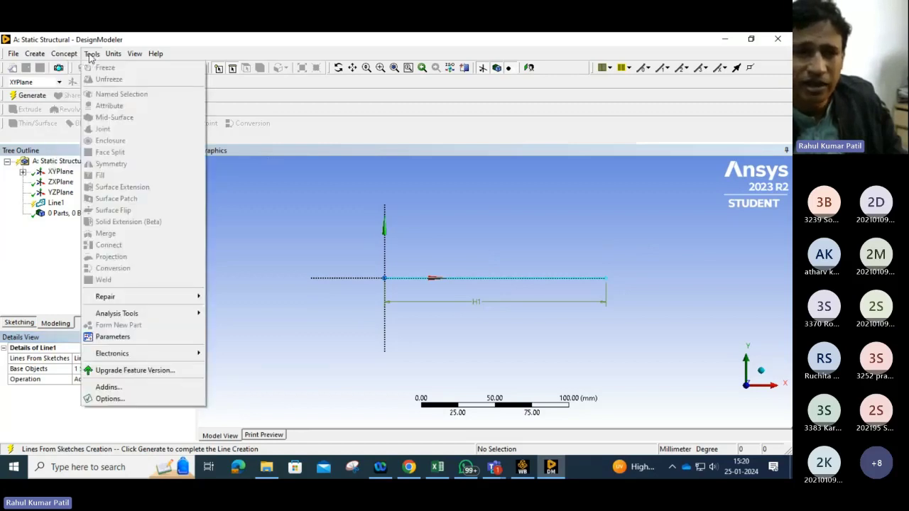
mouse_move(162, 316)
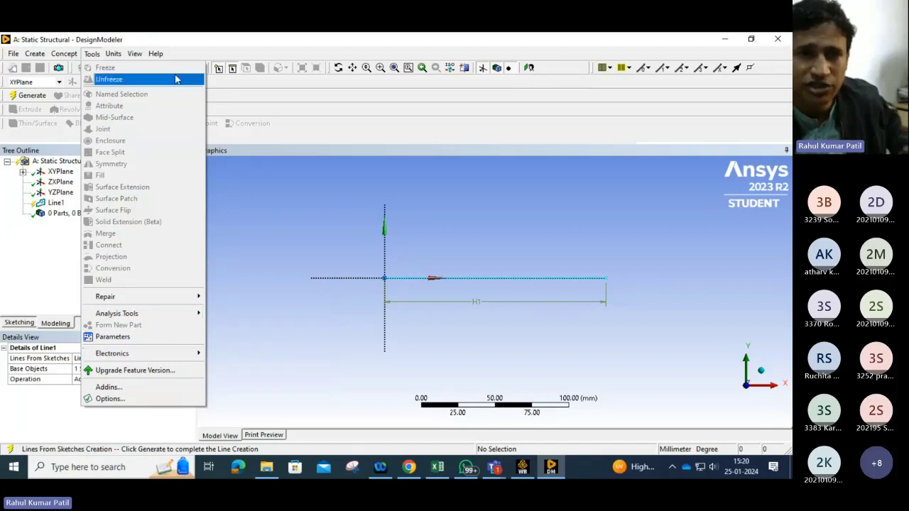
mouse_move(141, 55)
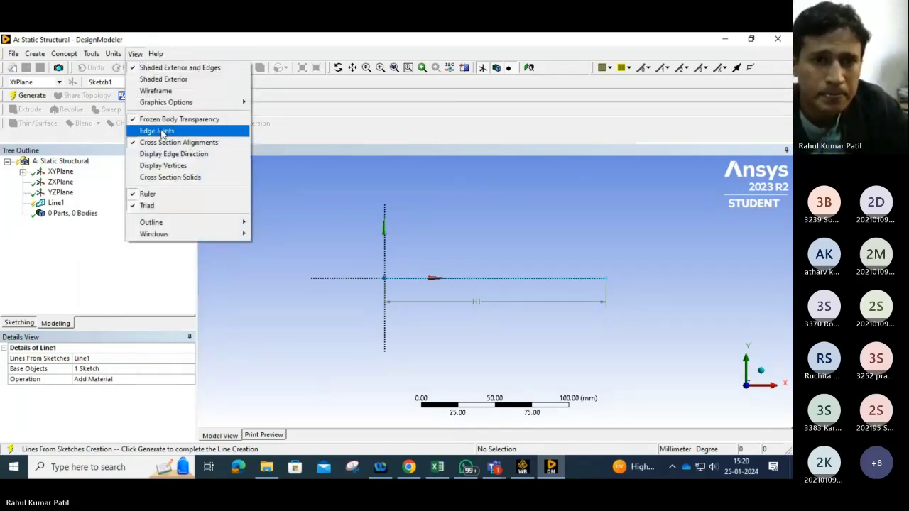
click(177, 142)
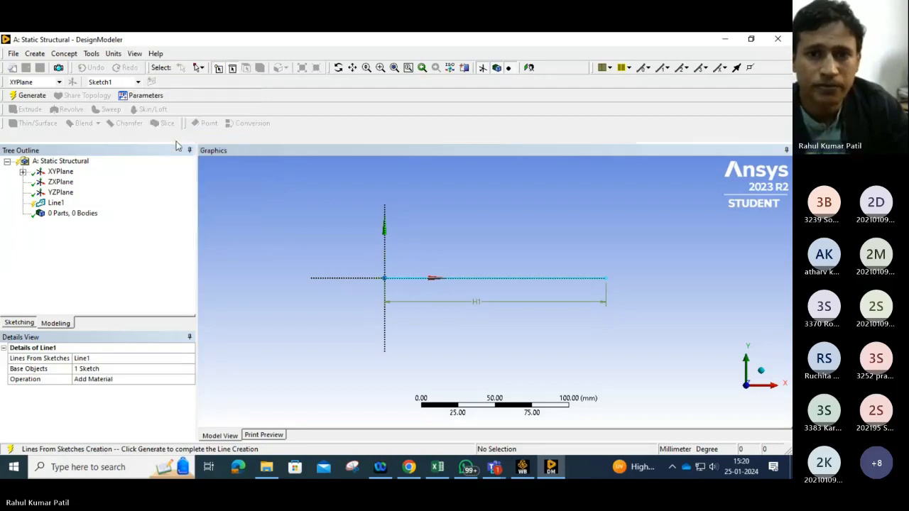
click(65, 54)
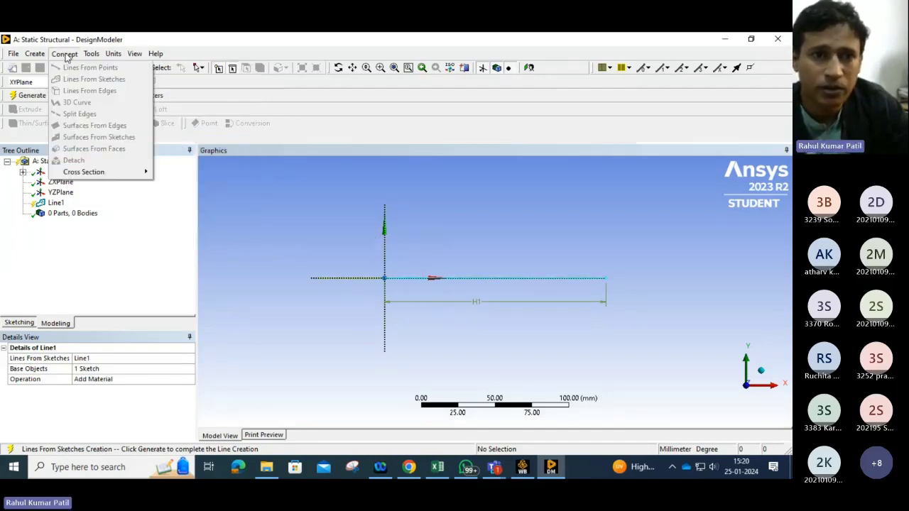
click(228, 231)
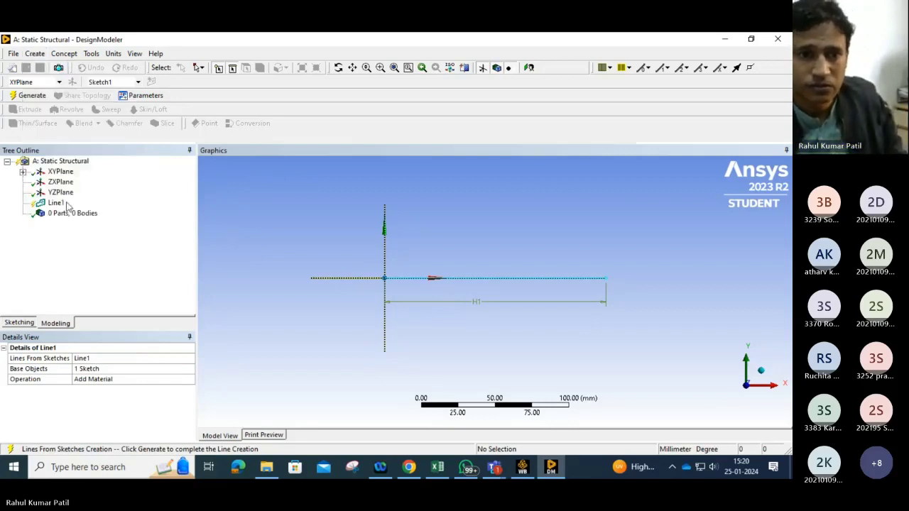
Step: Generate the Lines From Sketches feature to create the line body
click(29, 95)
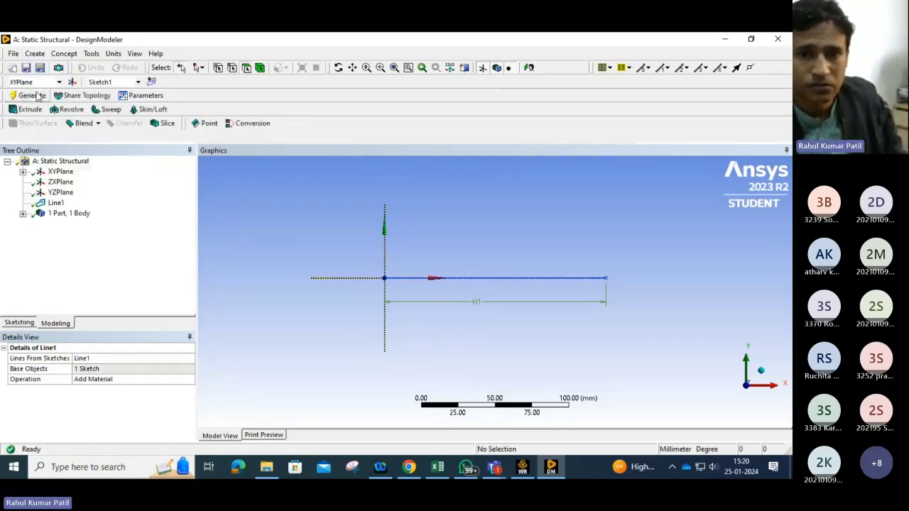
click(134, 53)
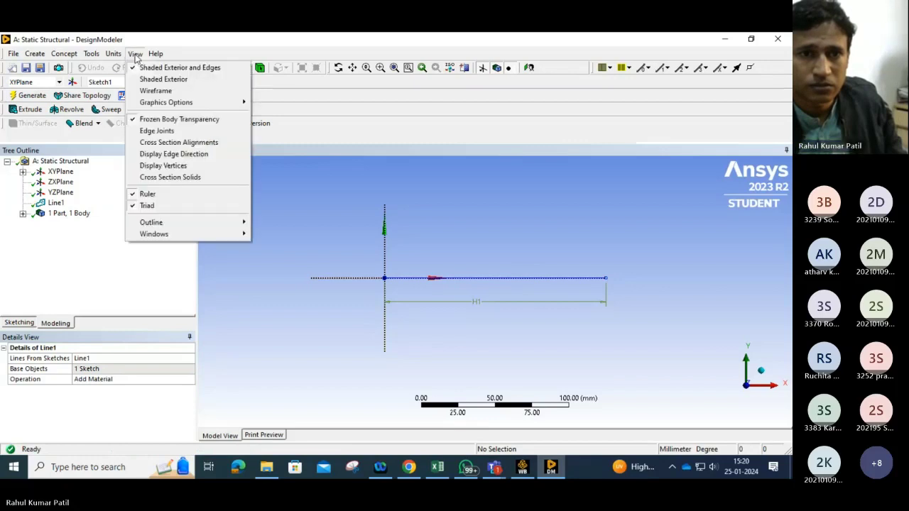
Step: Add a rectangular cross section to the geometry
mouse_move(91, 56)
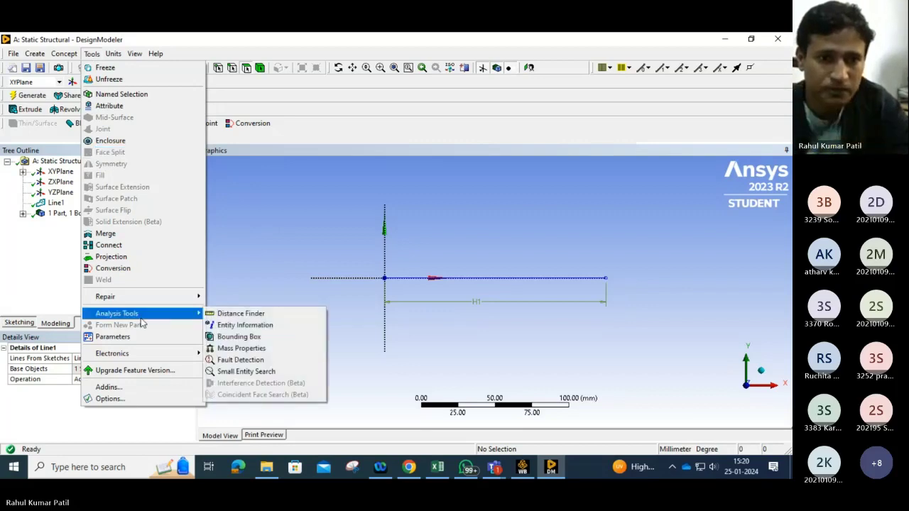
click(91, 54)
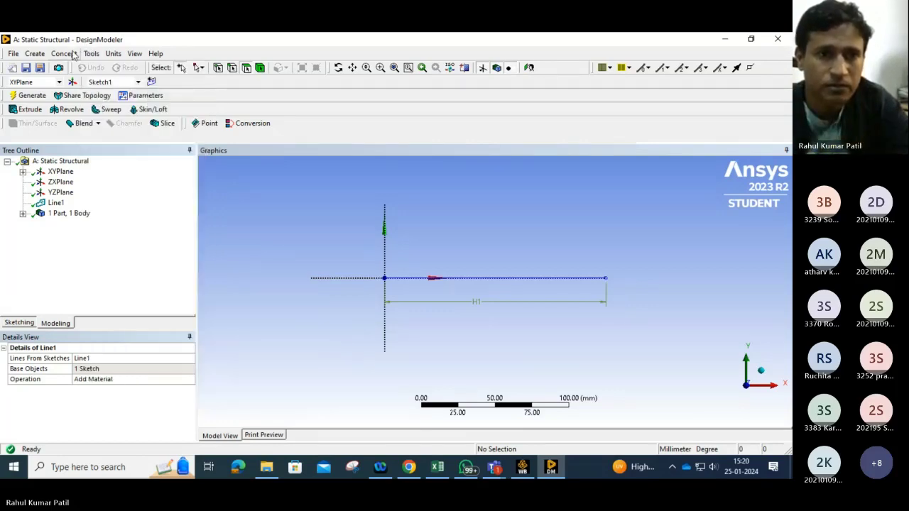
click(70, 56)
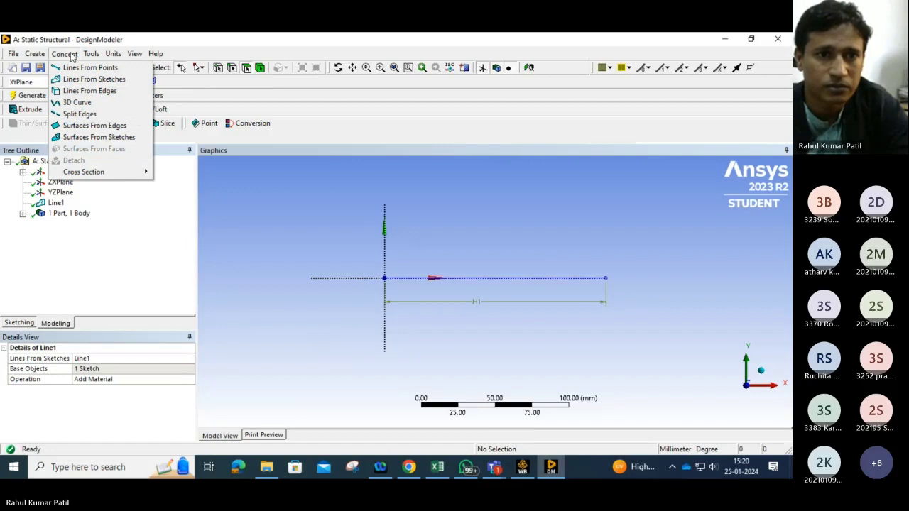
mouse_move(110, 173)
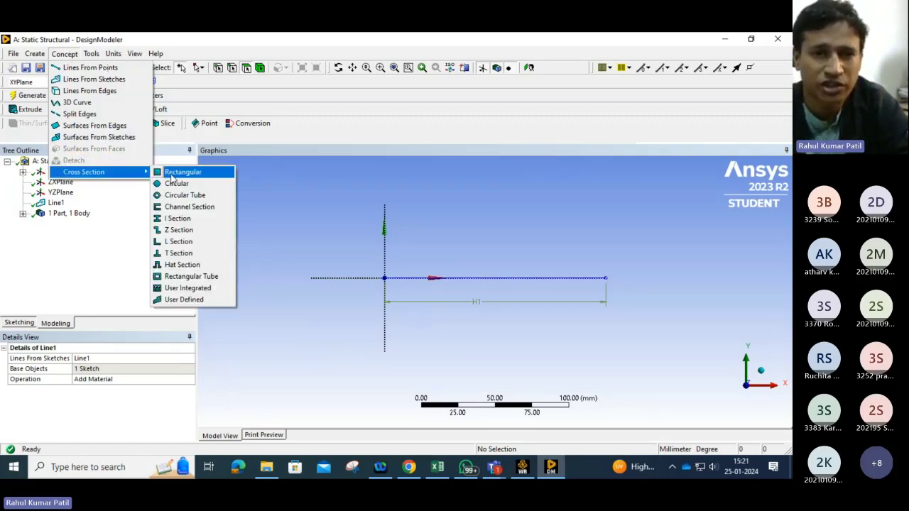
click(171, 177)
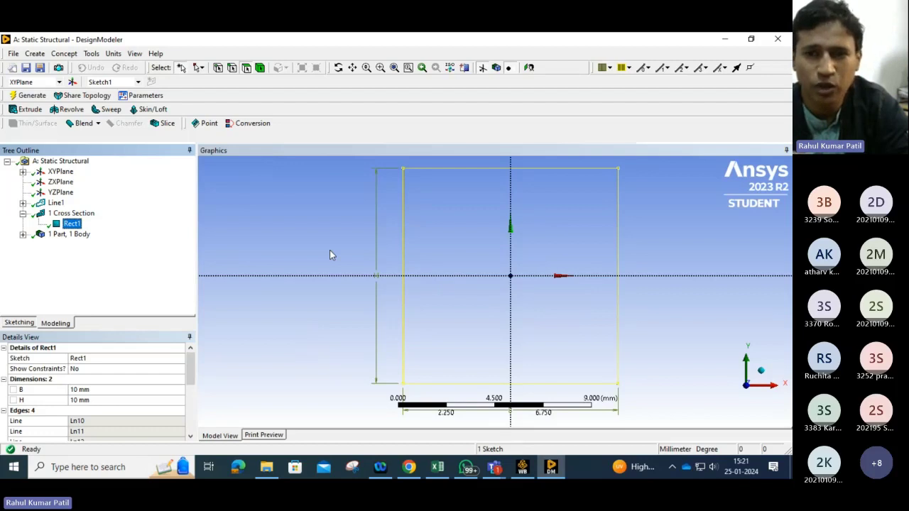
Step: Set the rectangular cross section's B dimension to 15 mm and generate it
click(78, 390)
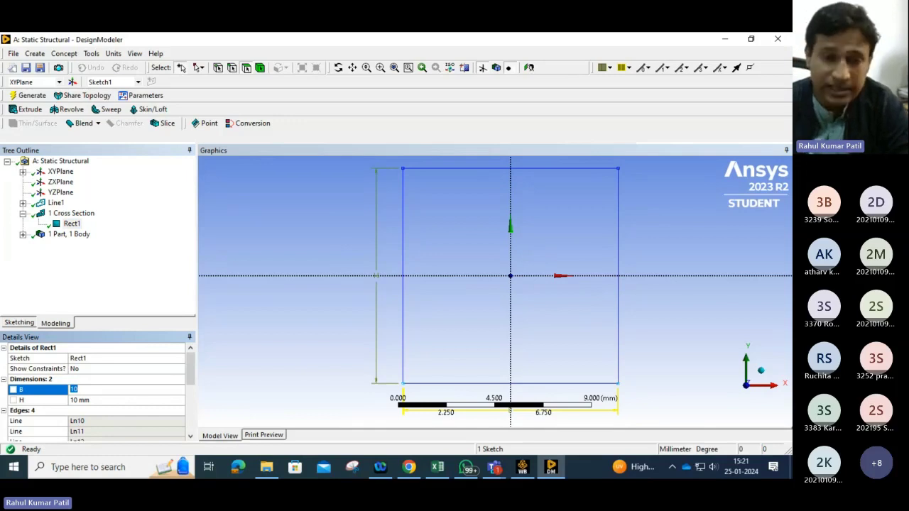
text(15)
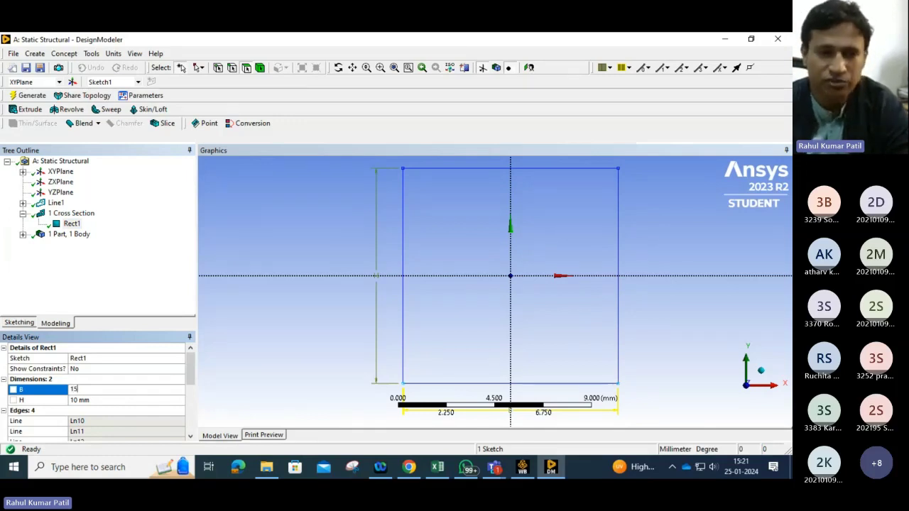
click(77, 400)
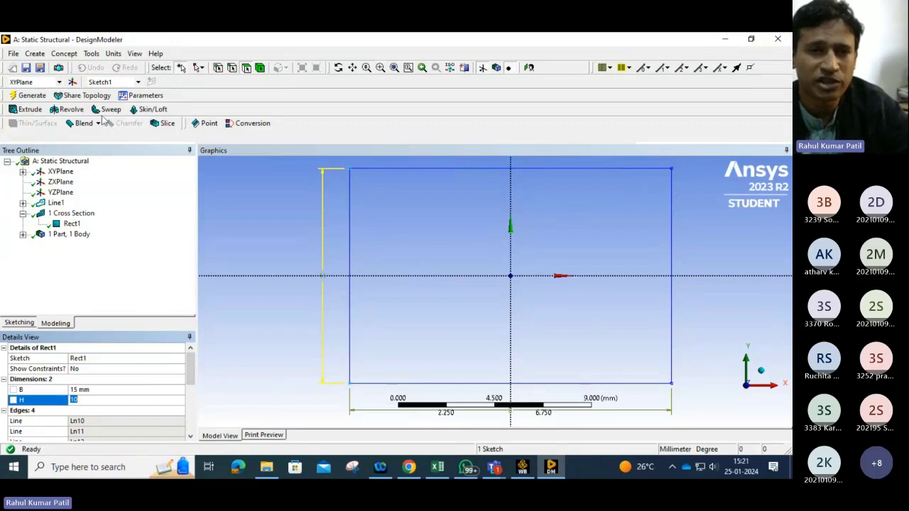
click(33, 97)
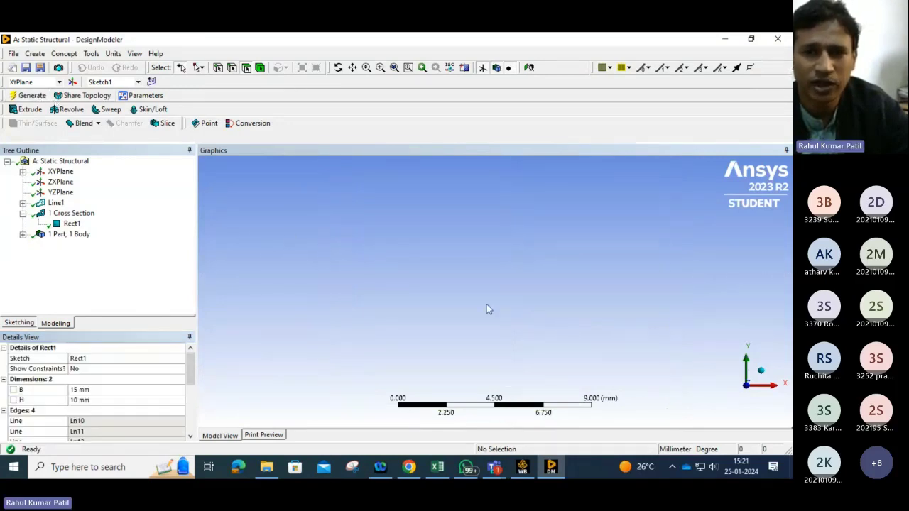
Step: Switch to the Workbench project and open the Model cell for editing in Mechanical
click(57, 204)
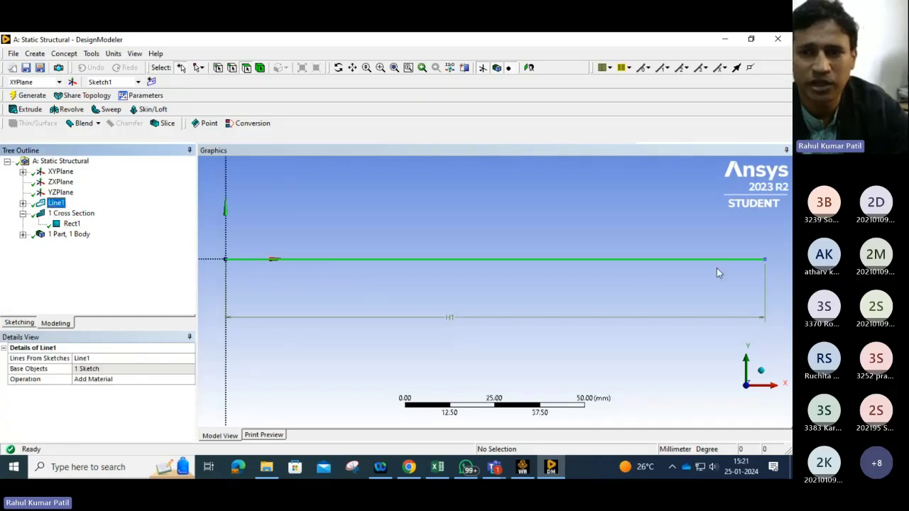
scroll(717, 273, down, 3)
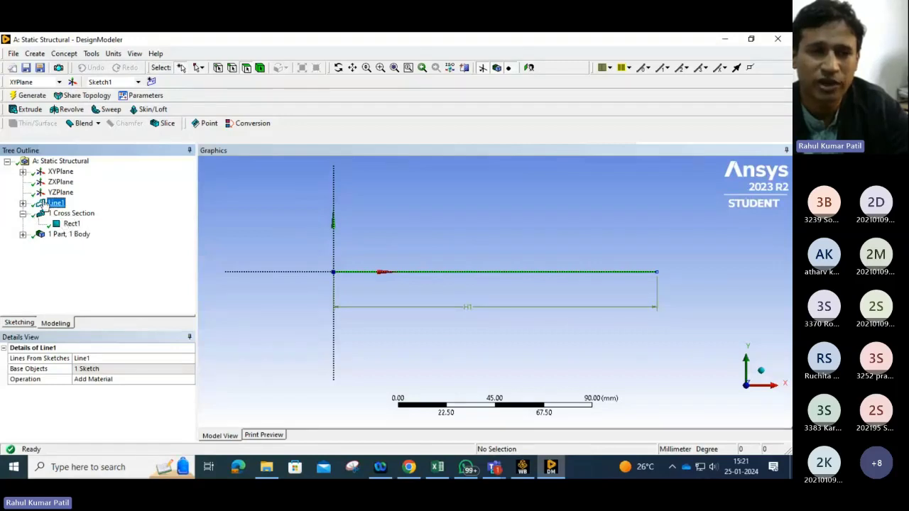
click(726, 40)
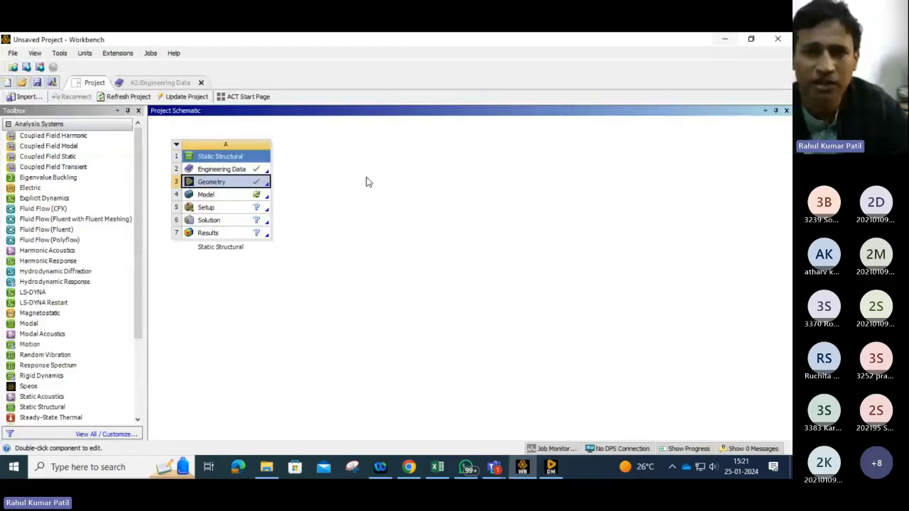
click(260, 200)
right_click(260, 201)
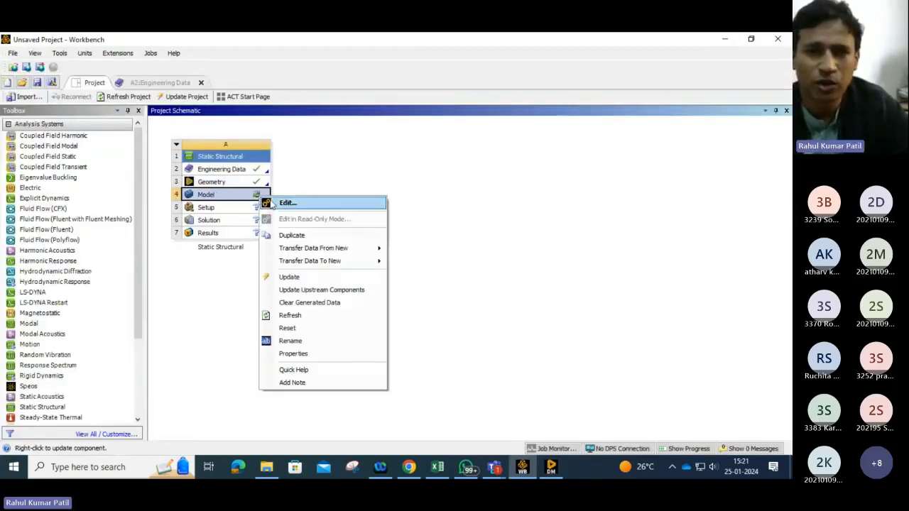
click(284, 204)
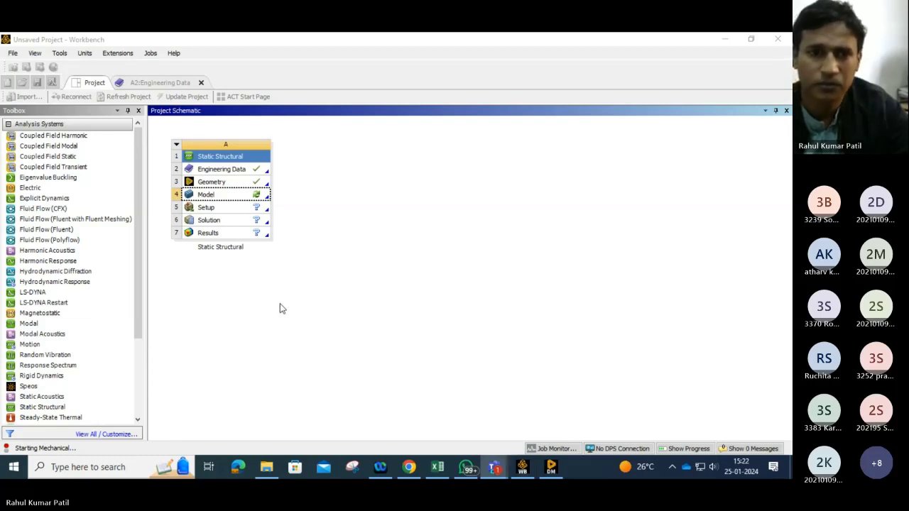
click(553, 469)
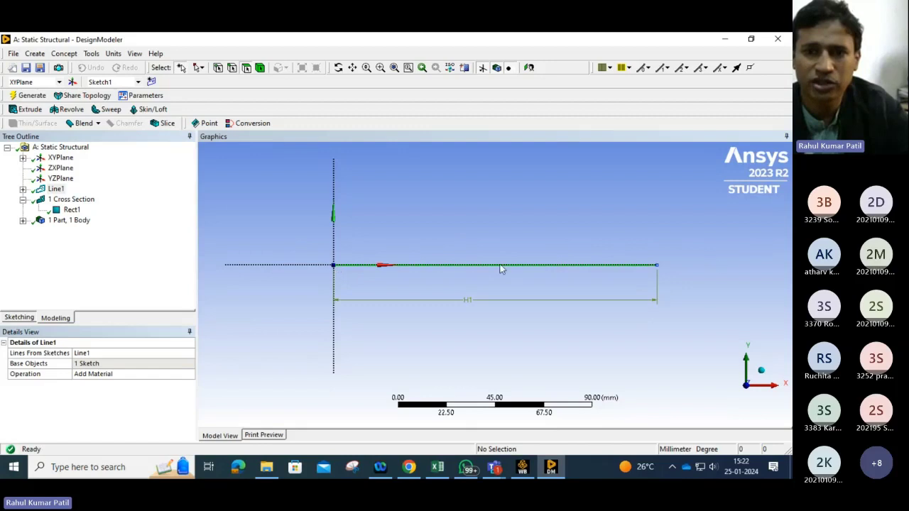
click(725, 40)
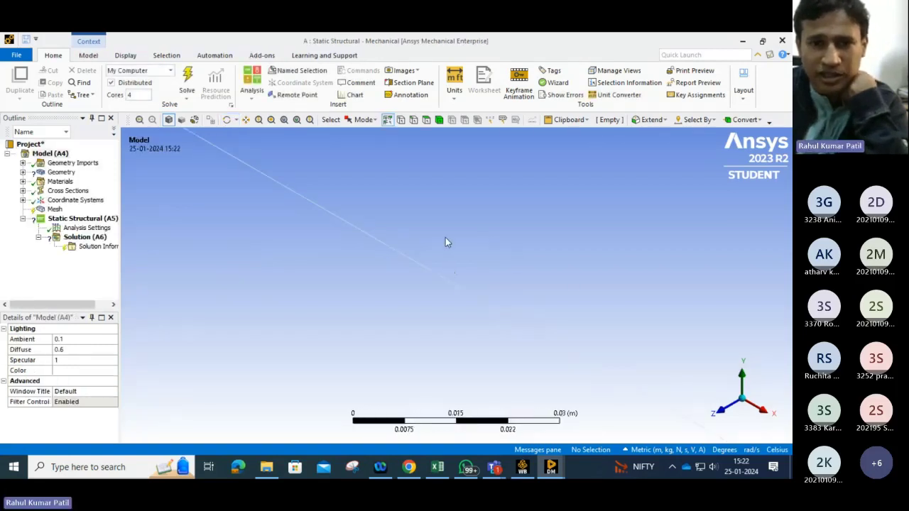
Step: Toggle the beam display options and select the line edge to inspect it
scroll(395, 269, down, 4)
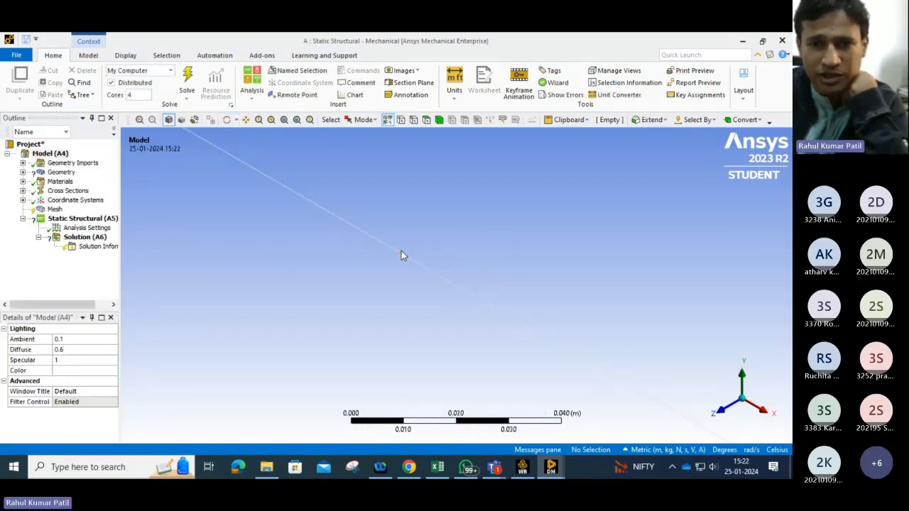
scroll(439, 275, down, 2)
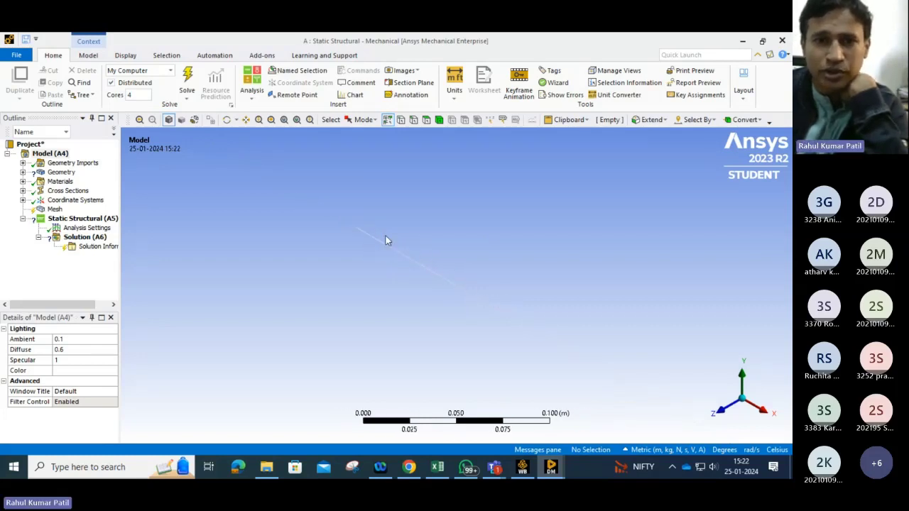
click(128, 56)
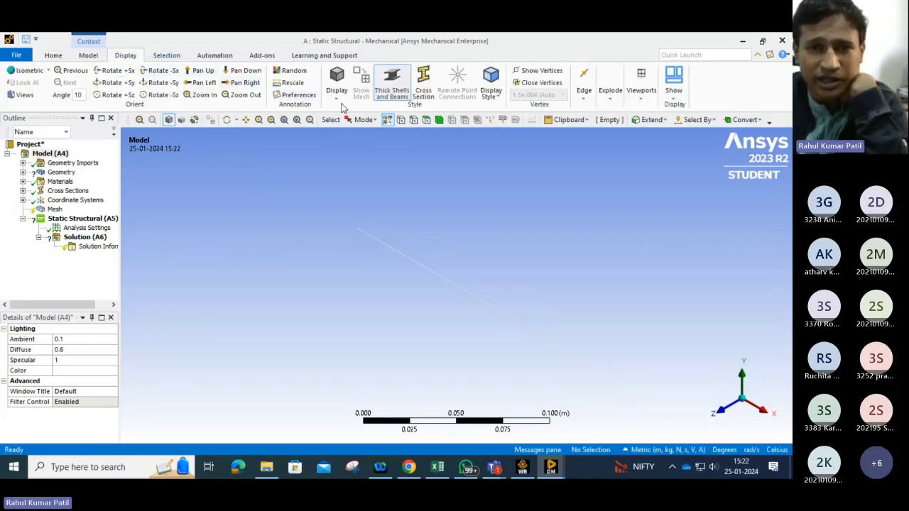
click(424, 91)
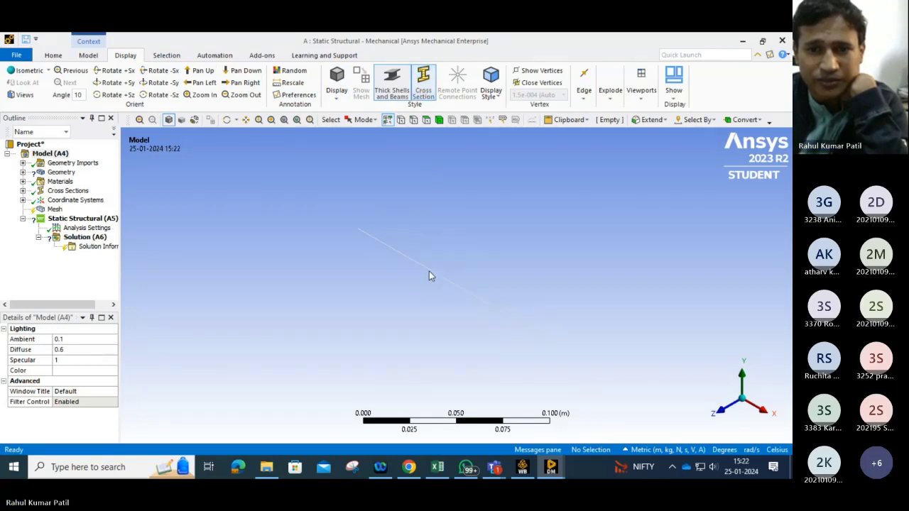
right_click(421, 93)
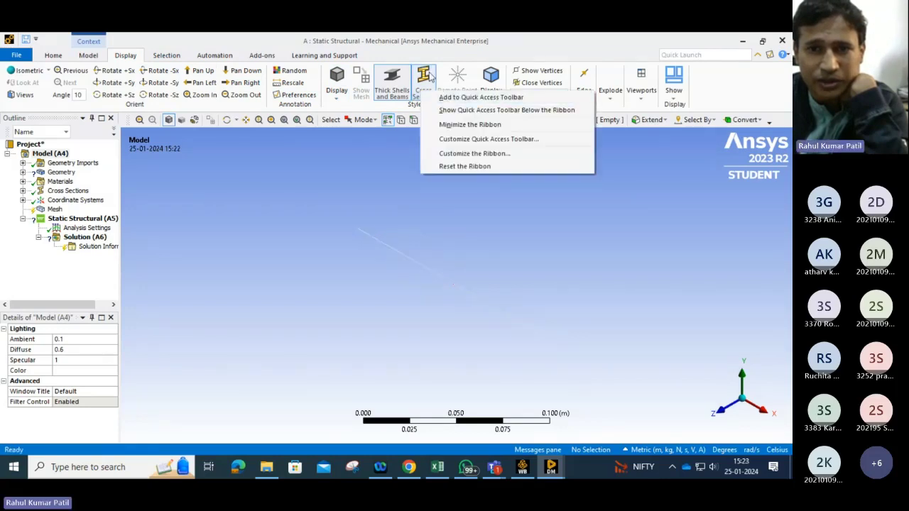
click(427, 74)
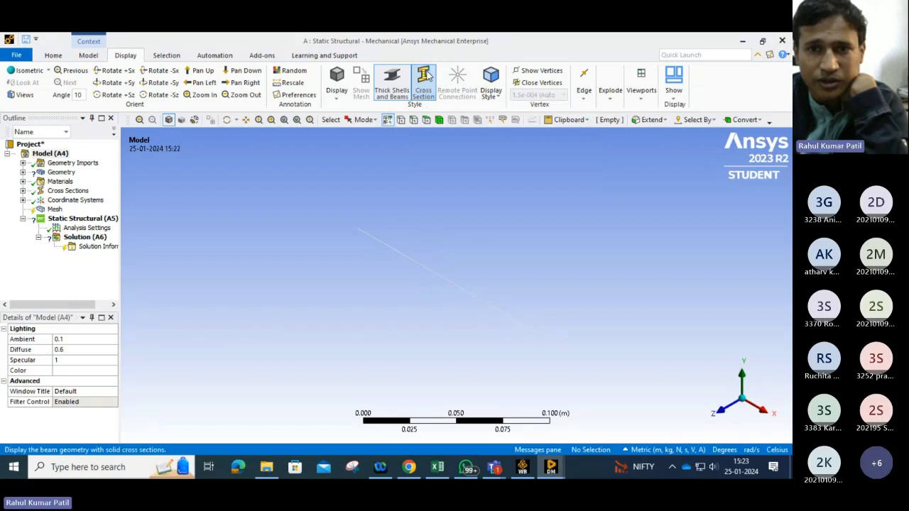
click(526, 328)
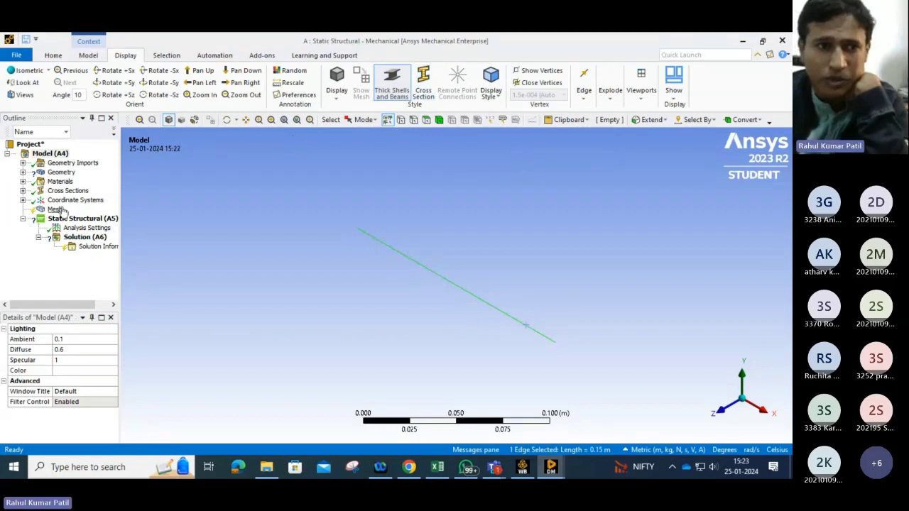
Step: Assign the Rect1 cross section to the line body under Geometry
click(61, 172)
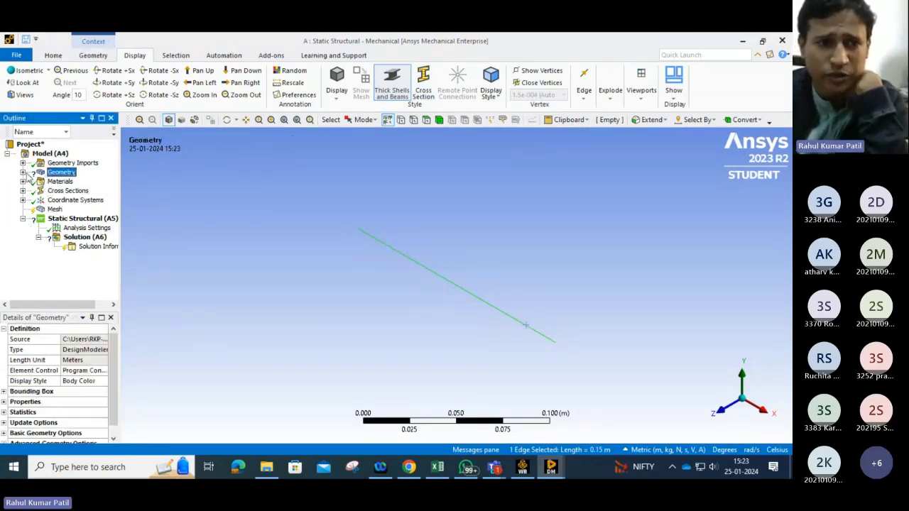
click(23, 173)
click(76, 182)
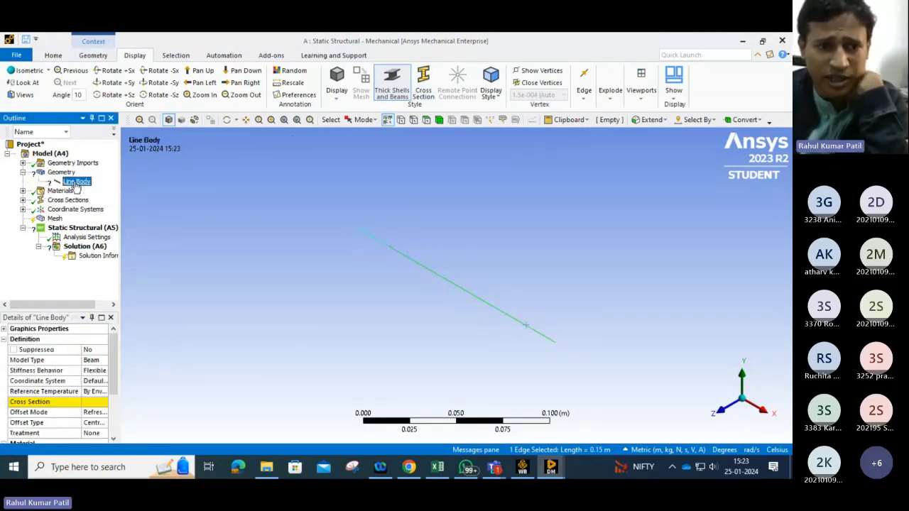
right_click(75, 185)
click(68, 184)
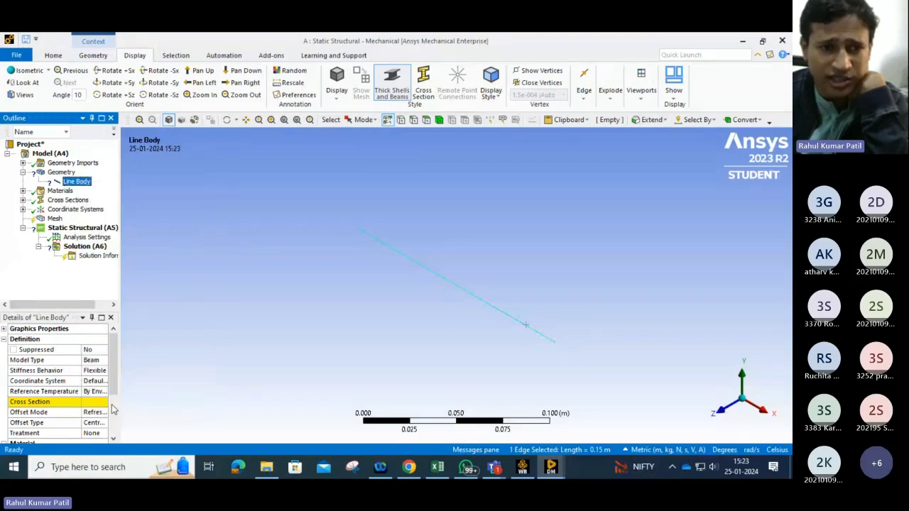
click(99, 402)
click(103, 402)
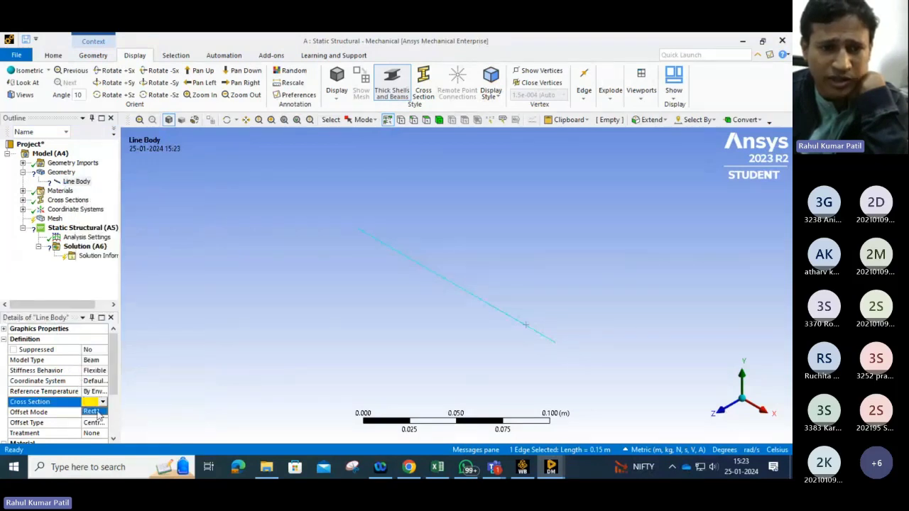
click(95, 412)
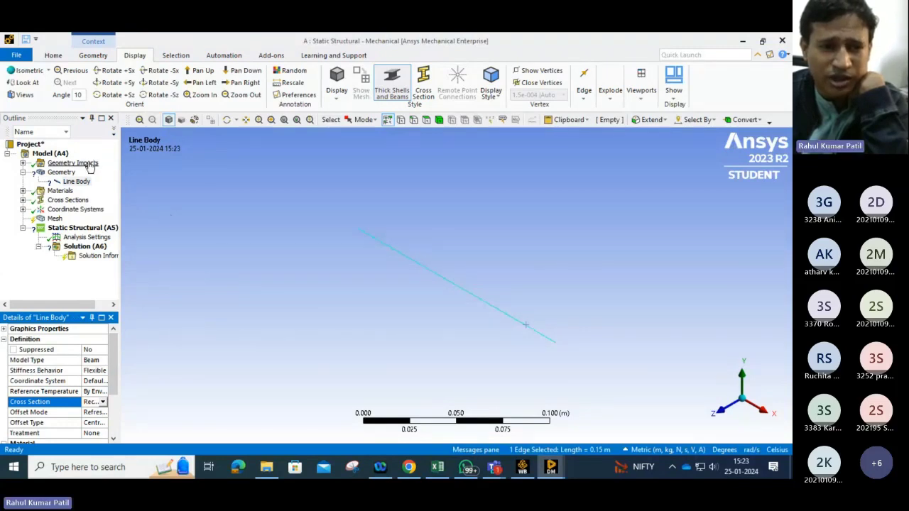
Step: Assign Stainless steel, 316, annealed as the line body's material
scroll(76, 372, down, 2)
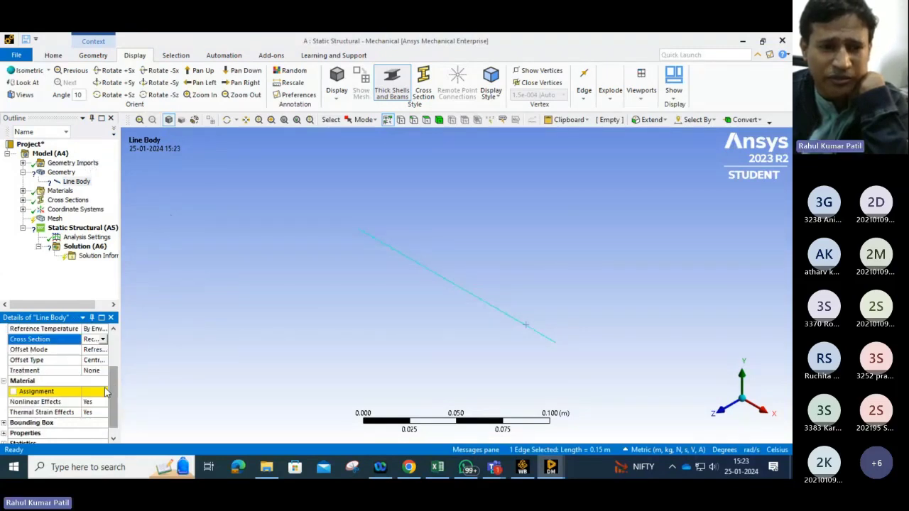
click(42, 392)
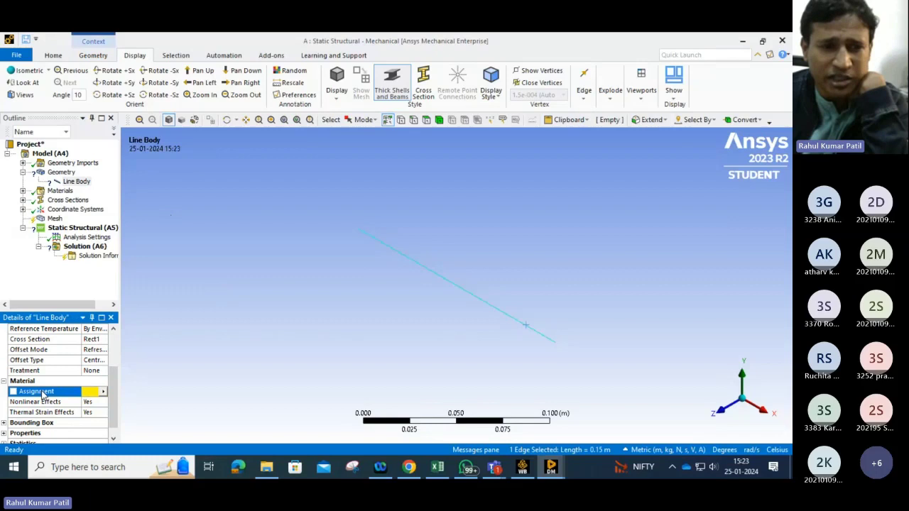
click(102, 393)
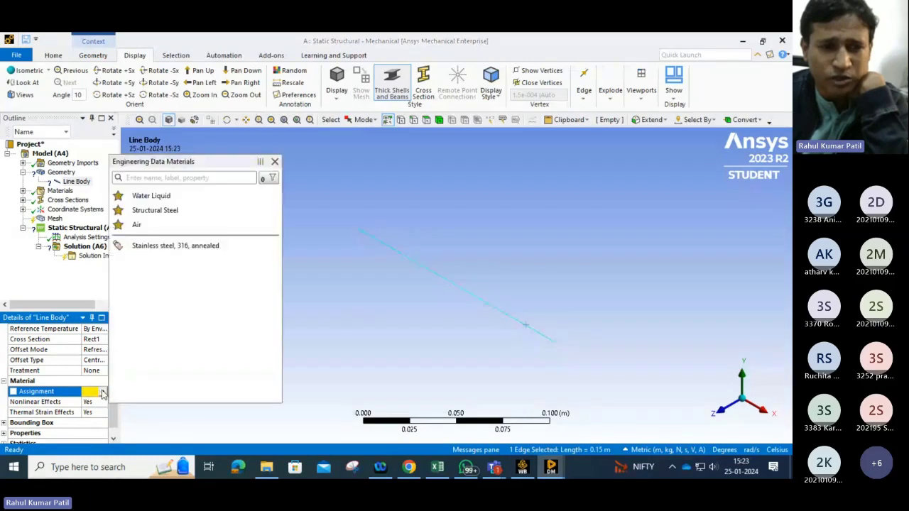
click(149, 245)
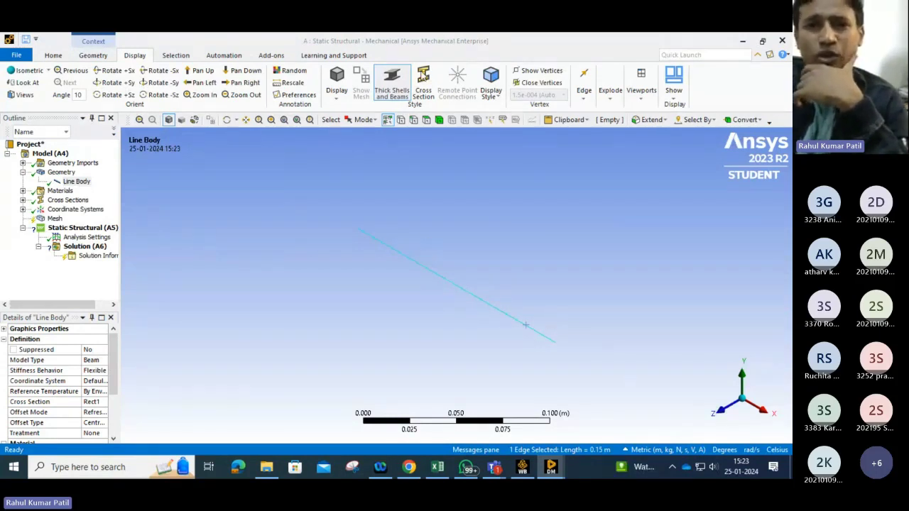
Step: Turn on cross-section display to show the line body as a solid rectangular beam
click(423, 84)
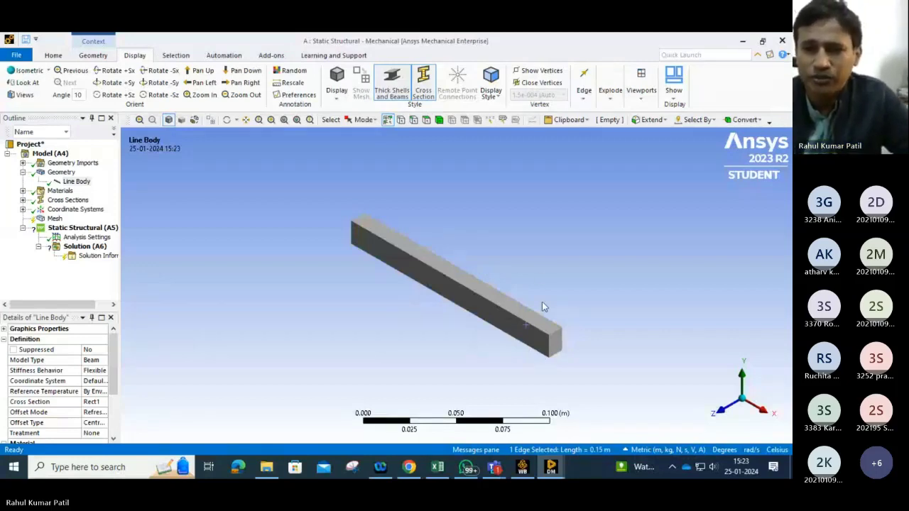
scroll(568, 325, up, 2)
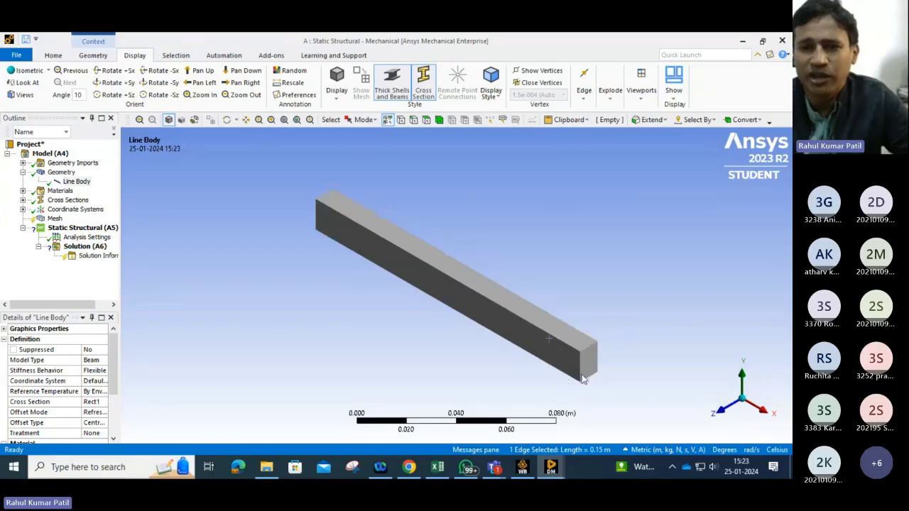